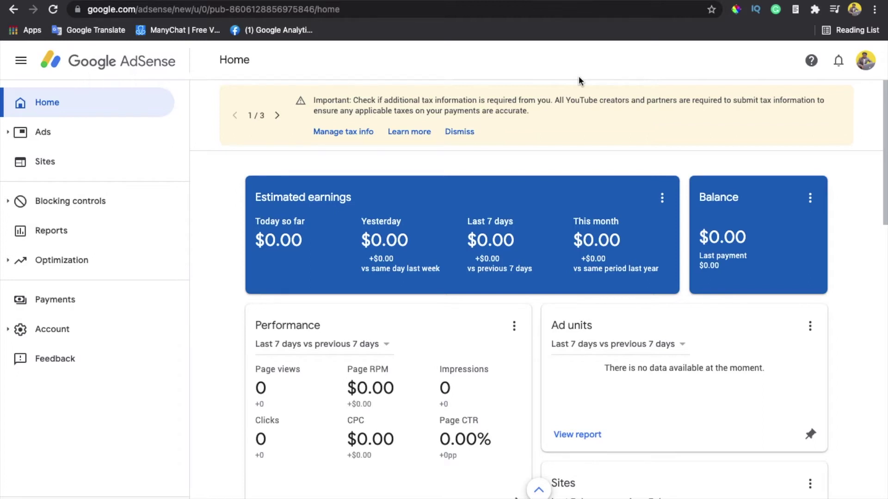
From Manage tax info, zoom the page out and begin adding United States tax info
left_click(340, 133)
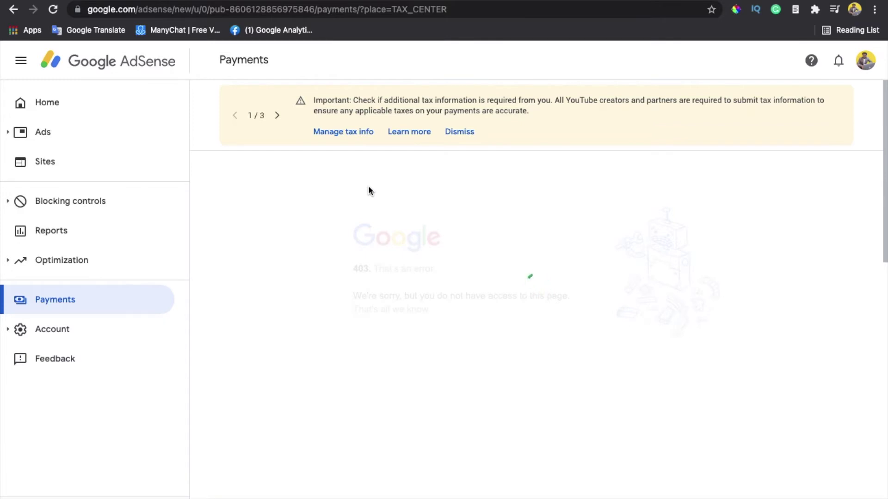
key("super+minus")
key("super+minus")
key("super+minus")
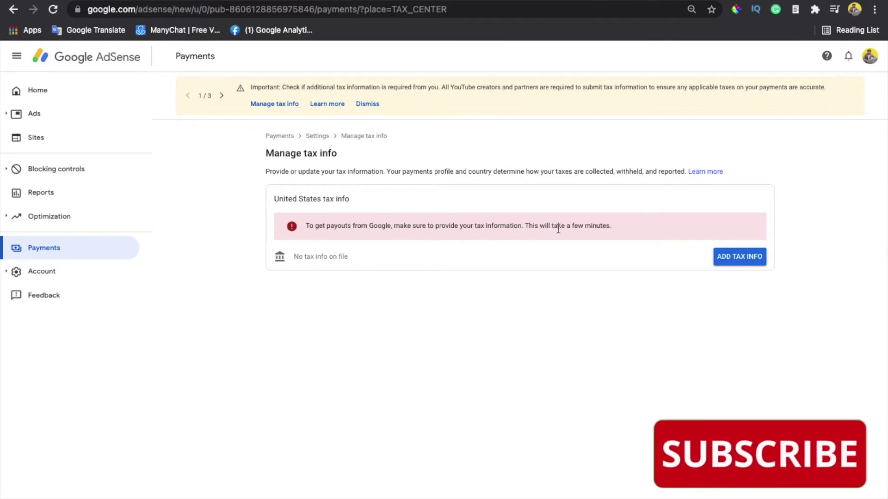
left_click(731, 262)
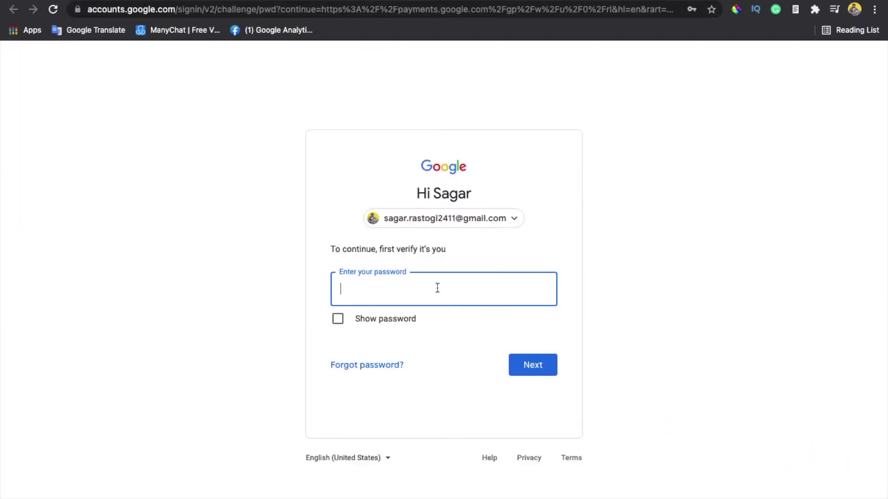
Verify with the account password, re-entering it after the wrong-password error
left_click(437, 287)
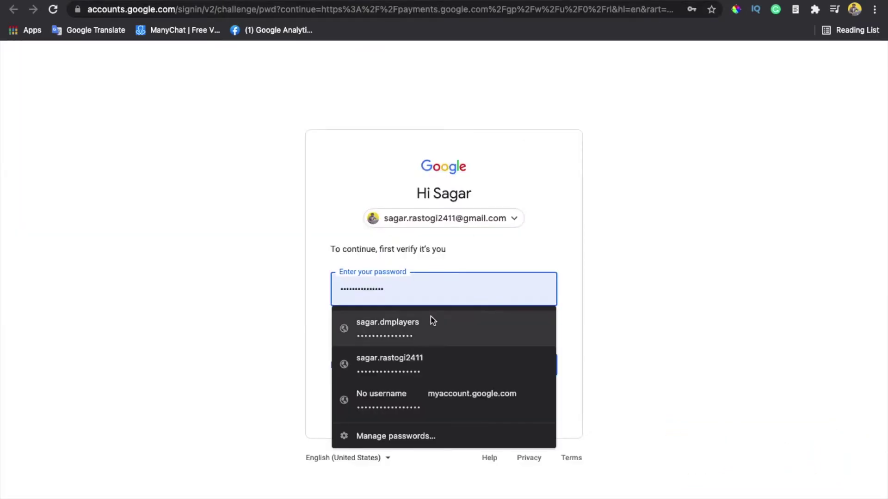
left_click(415, 362)
left_click(525, 357)
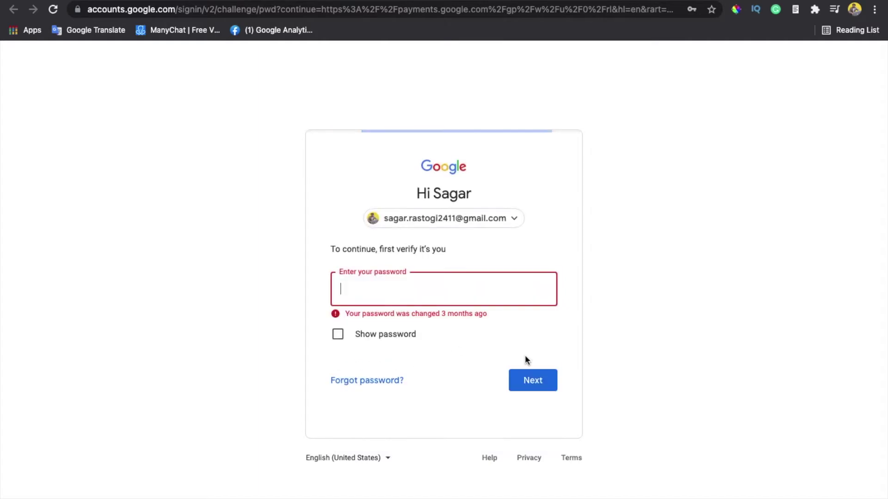
left_click(450, 298)
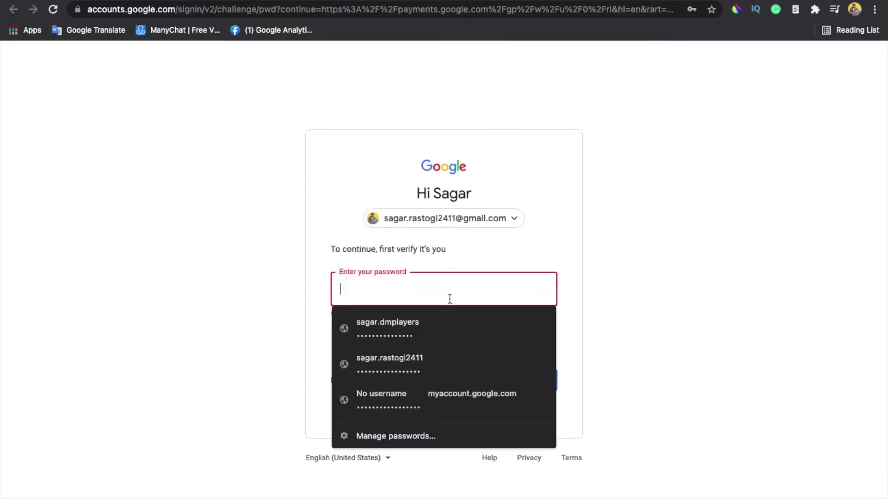
type("•••••")
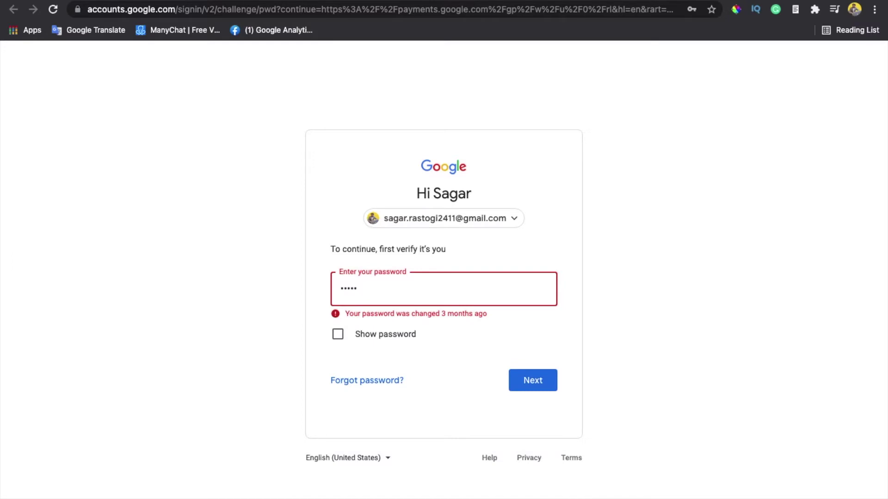
type("••••••••••")
left_click(531, 372)
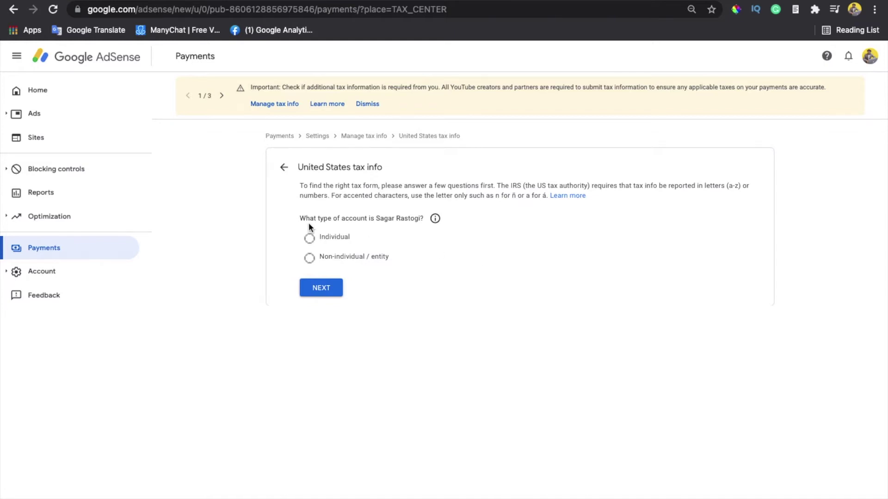
Restore 100% zoom and declare the account type as Individual
key("super+equal")
key("super+equal")
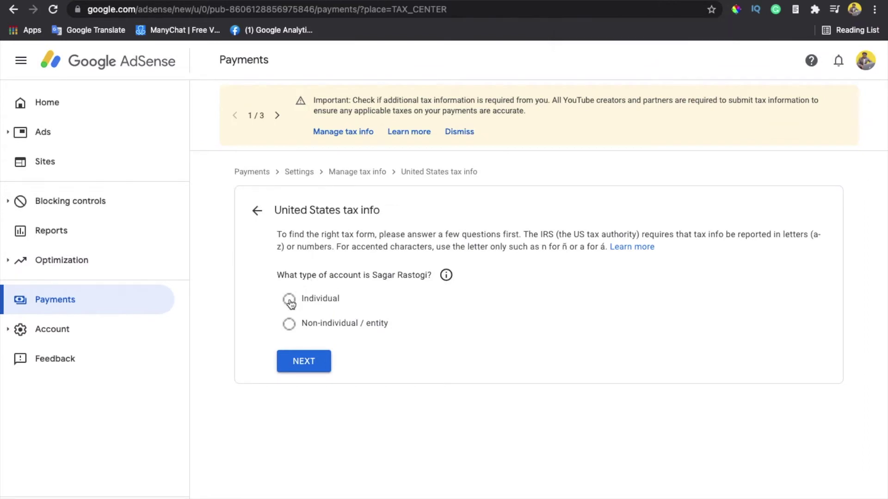
left_click(309, 304)
left_click(316, 368)
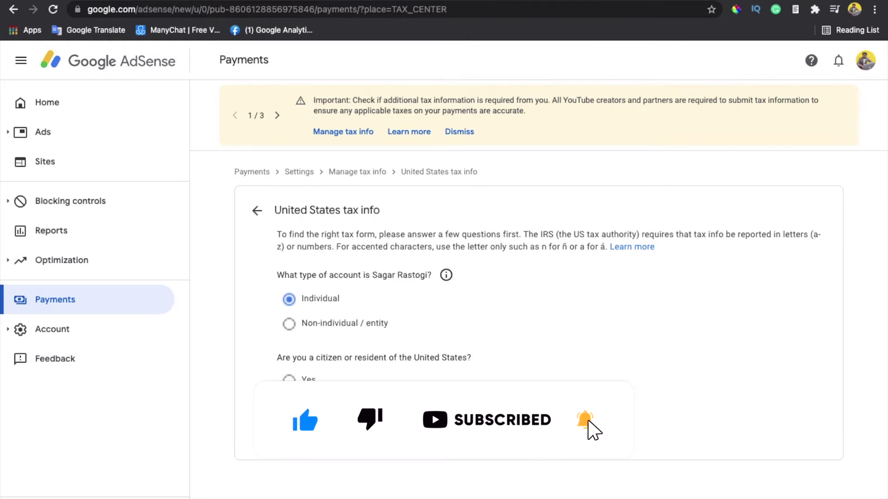
Answer No to US citizen or resident and choose the W-8BEN form
left_click(306, 406)
scroll(372, 441, "down", 1)
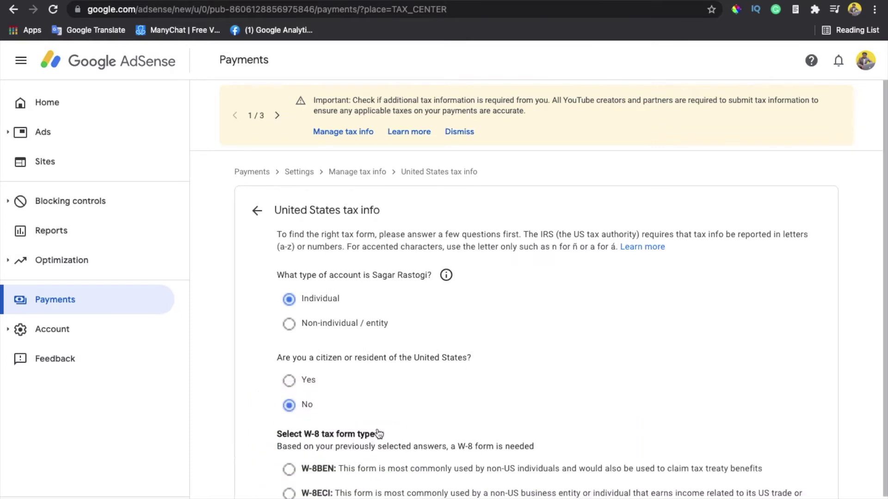
scroll(399, 392, "down", 1)
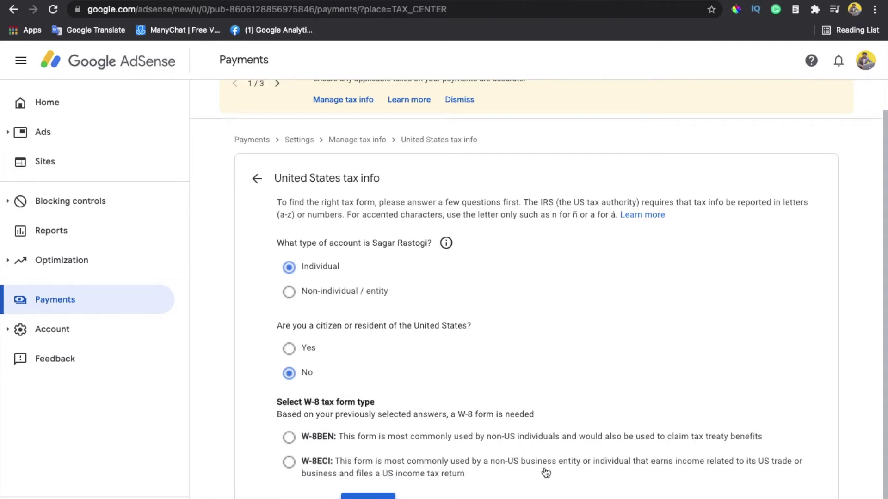
left_click(289, 438)
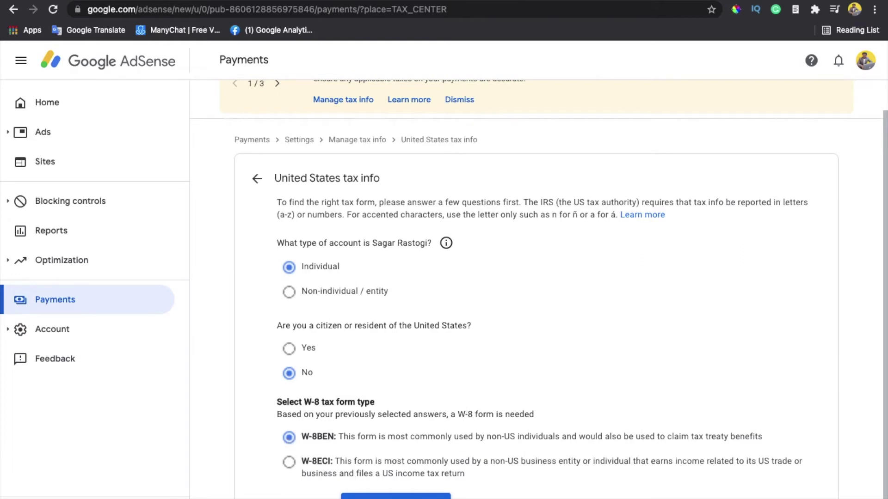
left_click(396, 496)
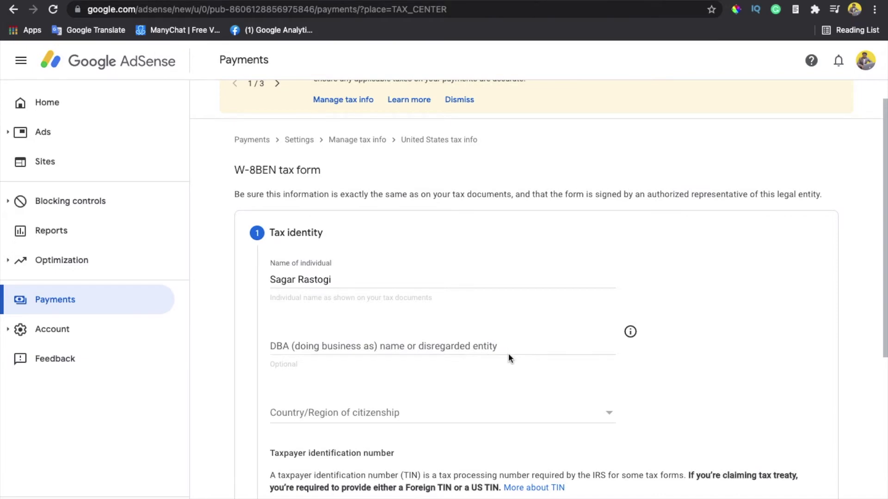
Set the country of citizenship to Bahamas, correcting an initial India choice
left_click(451, 417)
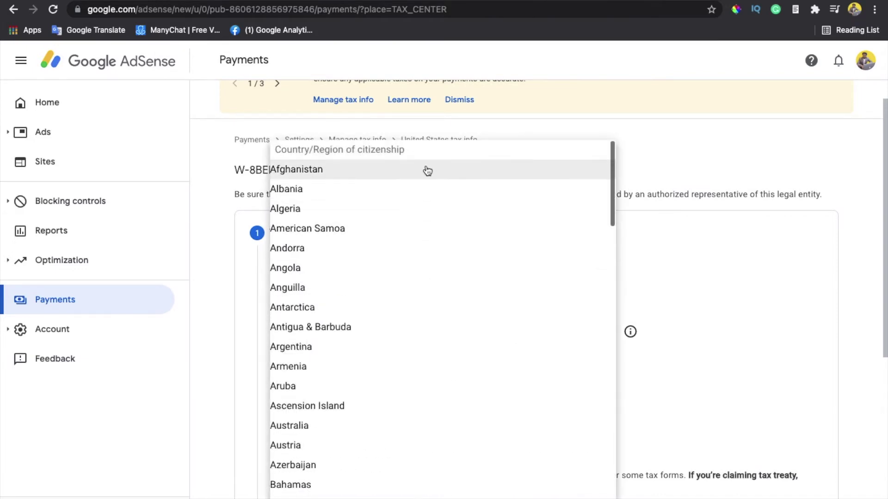
type("india")
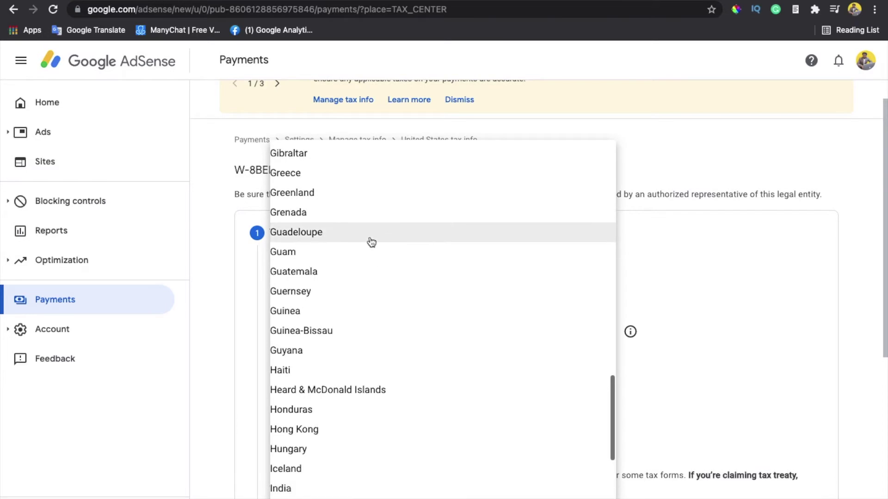
left_click(340, 487)
scroll(543, 400, "down", 5)
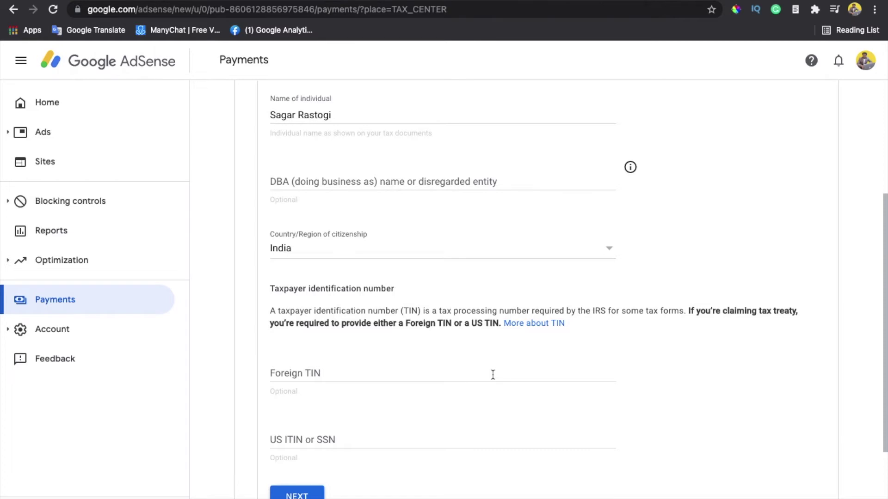
key("b")
Enter the foreign tax identification number (TIN)
left_click(493, 375)
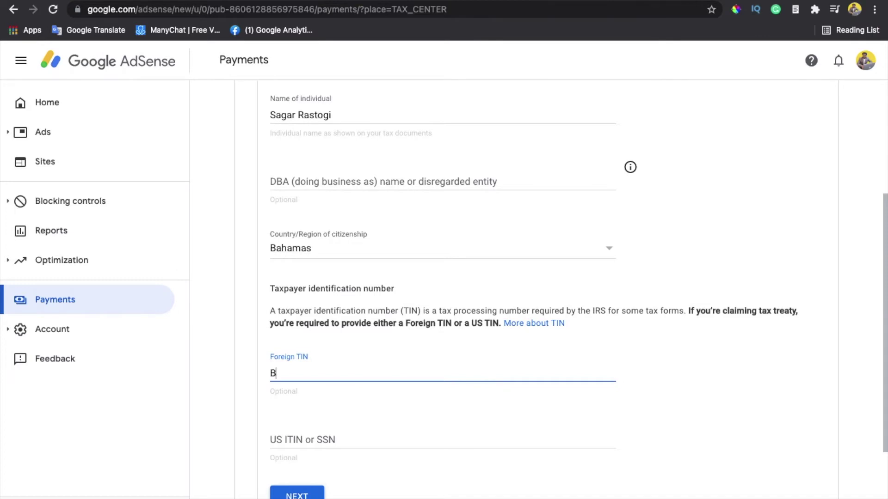
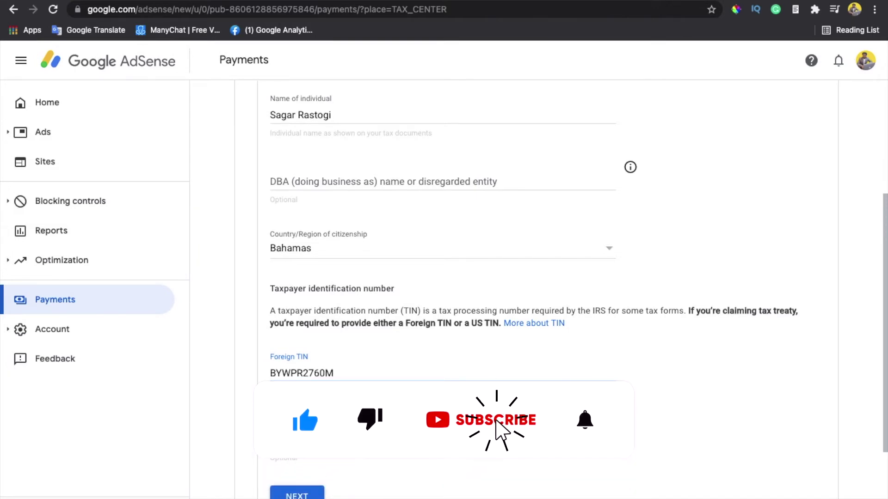
scroll(569, 289, "down", 2)
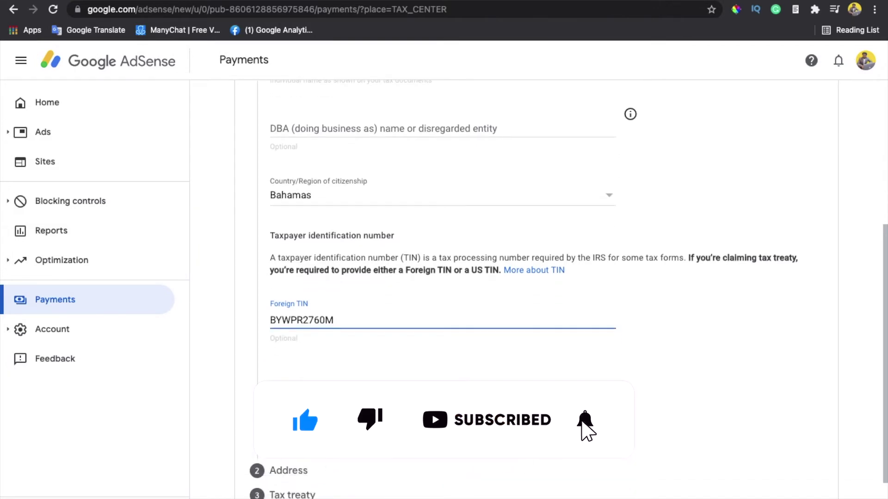
scroll(569, 289, "down", 2)
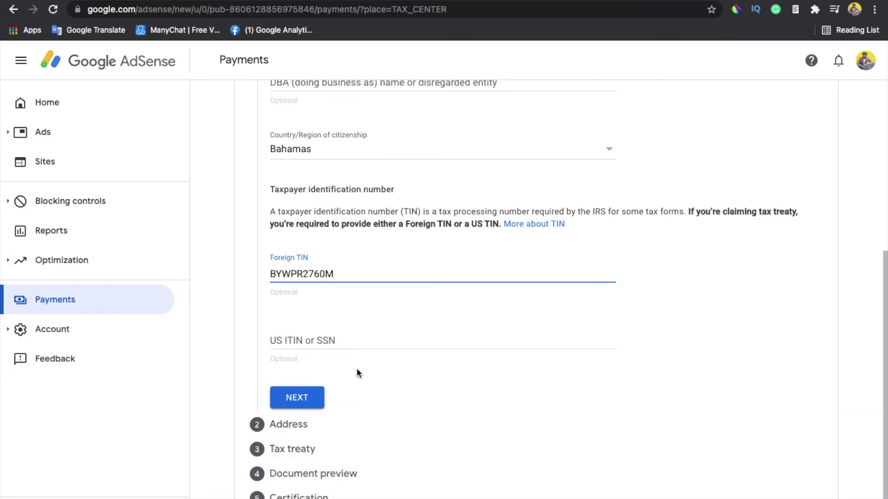
scroll(356, 369, "down", 1)
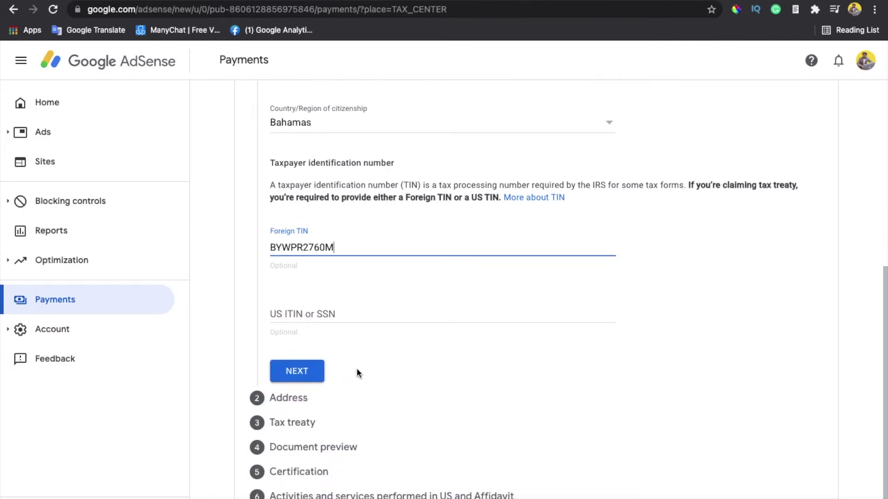
On the Address step, tick the PO box option and enter the street address
left_click(298, 371)
scroll(387, 373, "down", 2)
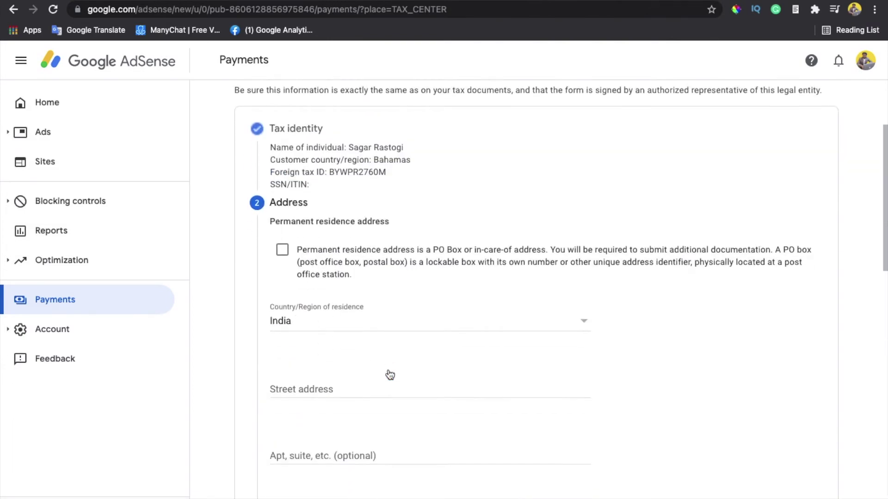
scroll(388, 372, "down", 1)
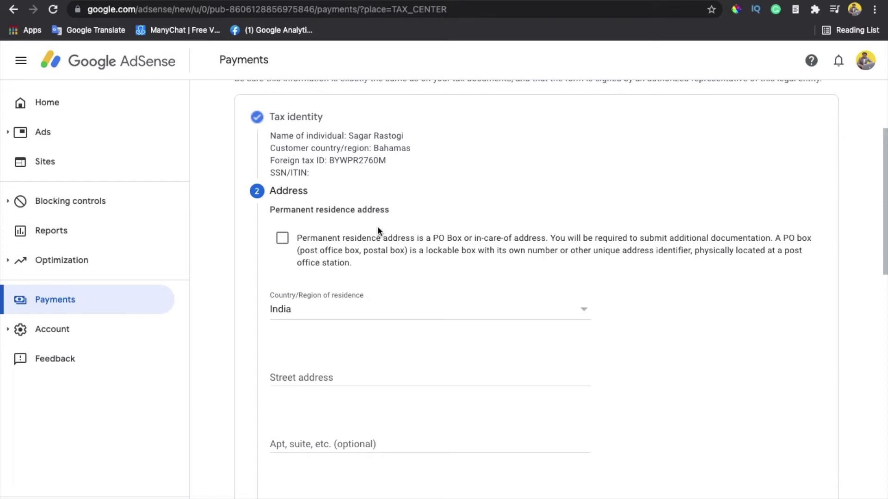
left_click(283, 237)
scroll(406, 276, "down", 1)
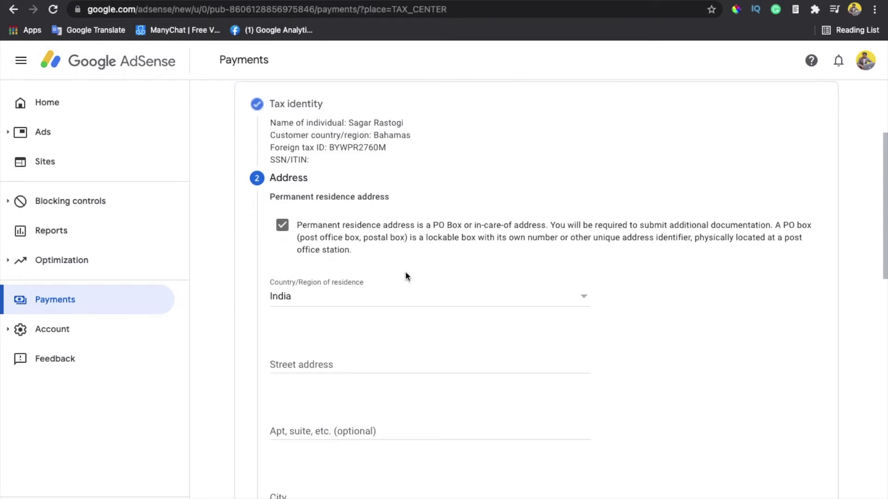
scroll(407, 276, "down", 5)
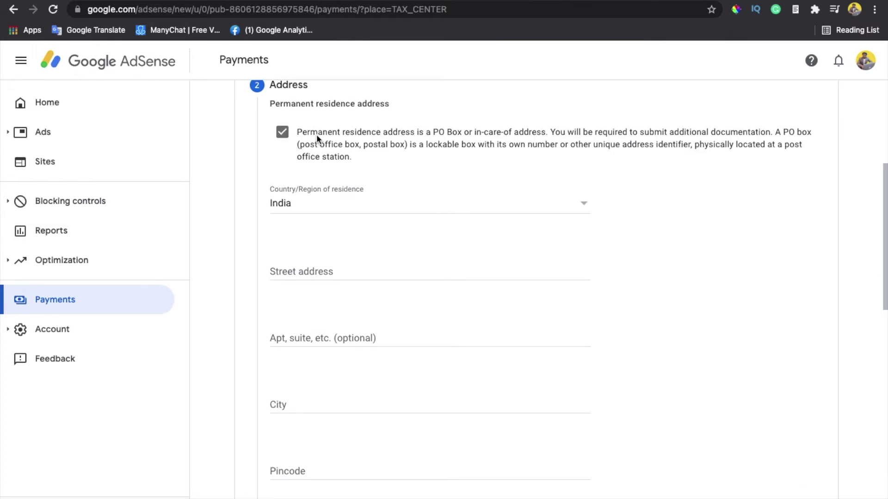
left_click(341, 277)
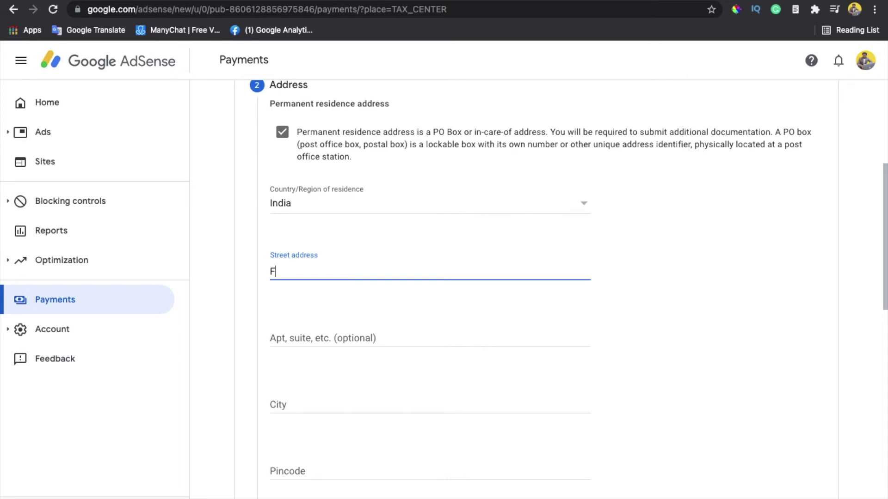
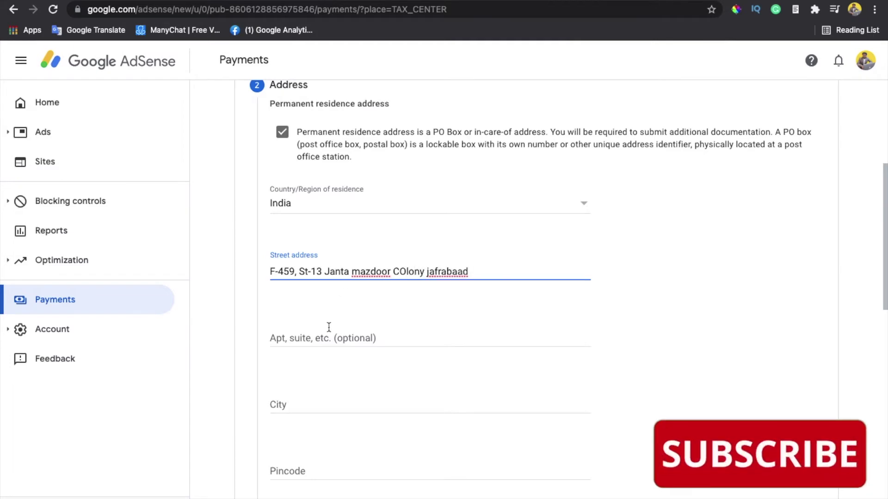
Enter Delhi as the city and fill in the pincode
left_click(331, 401)
type("Delhi")
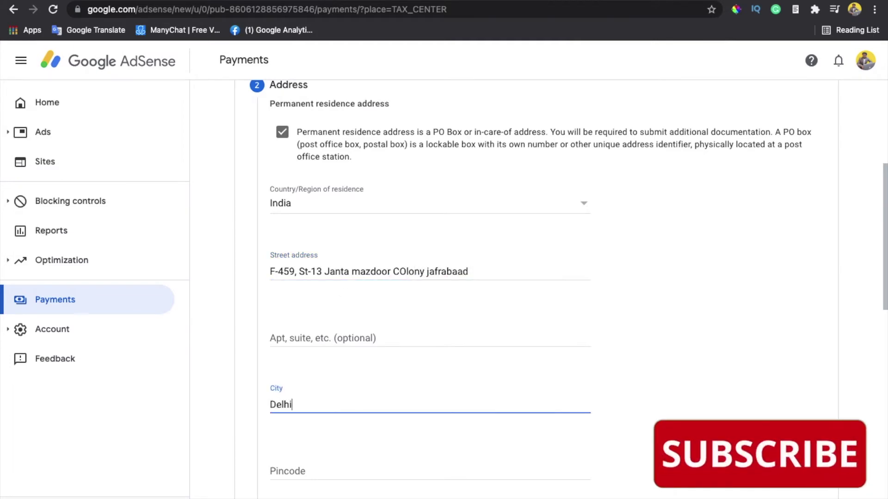
left_click(317, 478)
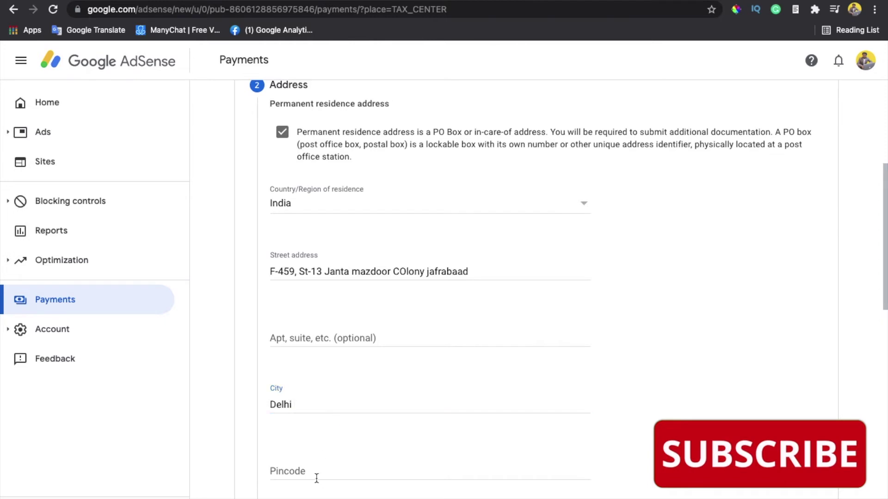
left_click(320, 469)
type("110053")
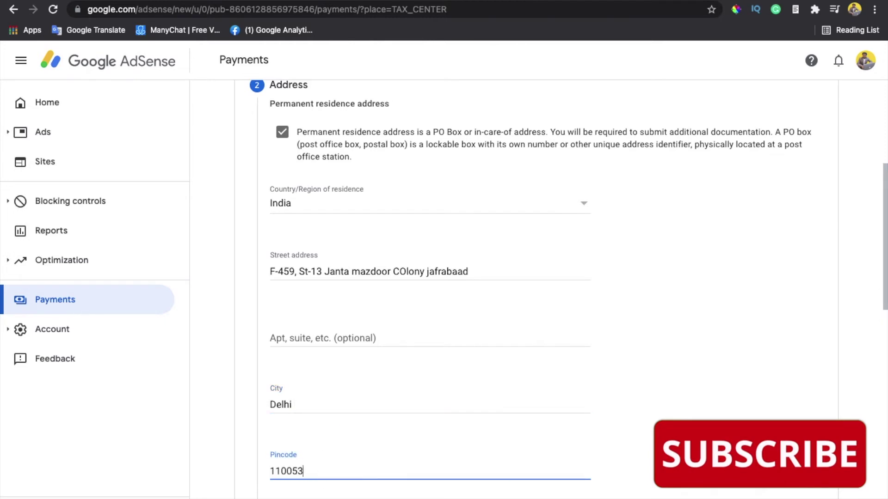
left_click(468, 272)
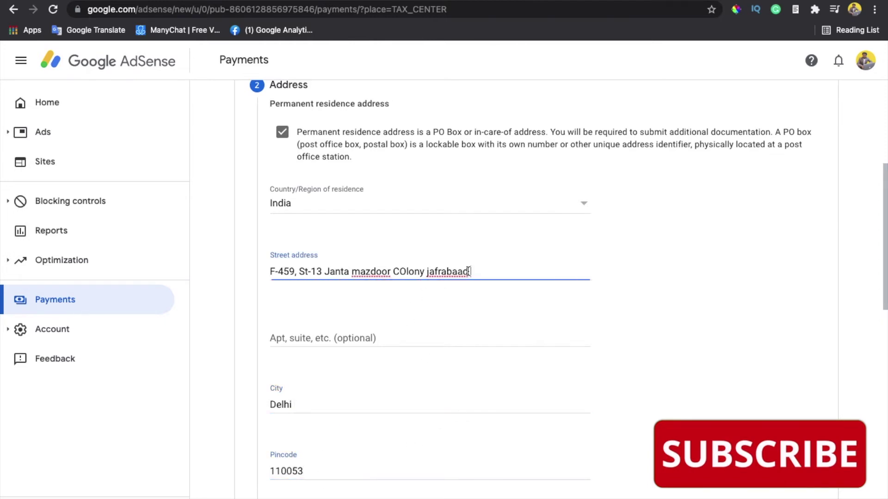
Fix the street address capitals, expand St to Street, and add commas
left_click(429, 272)
key("BackSpace")
type("J")
left_click(356, 272)
key("BackSpace")
type("M")
left_click(402, 271)
key("BackSpace")
type("o")
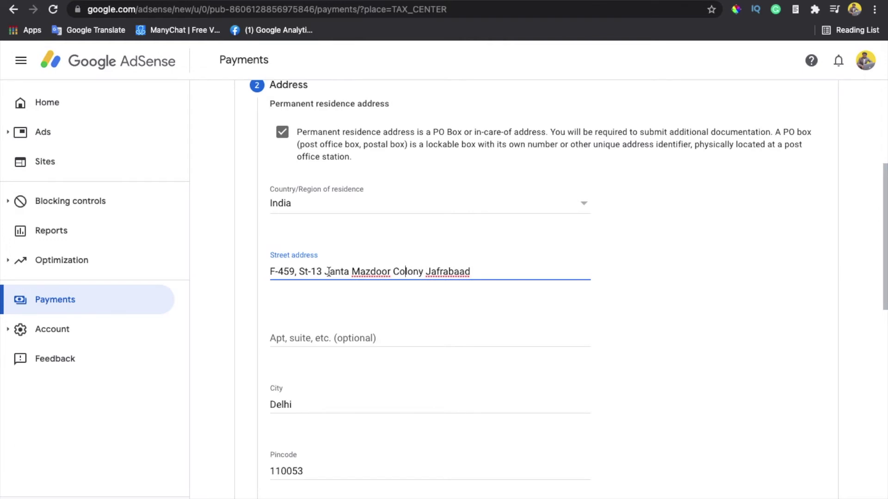
left_click(308, 272)
type("reet")
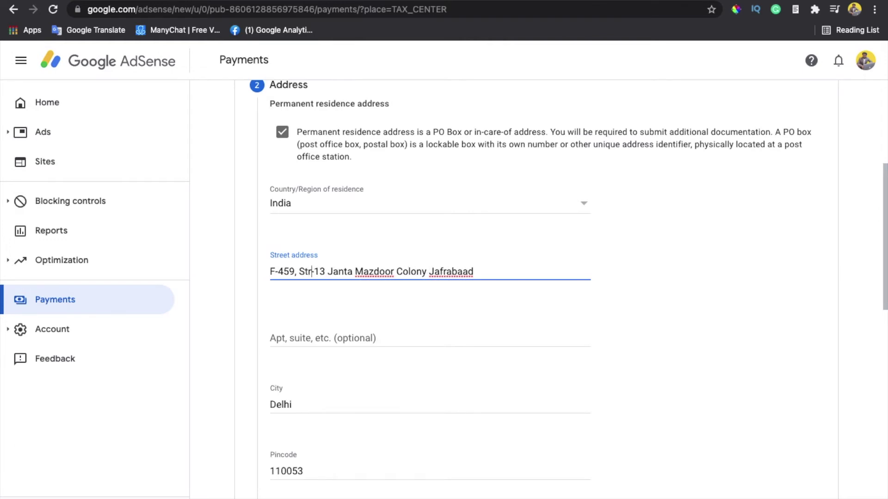
key("BackSpace")
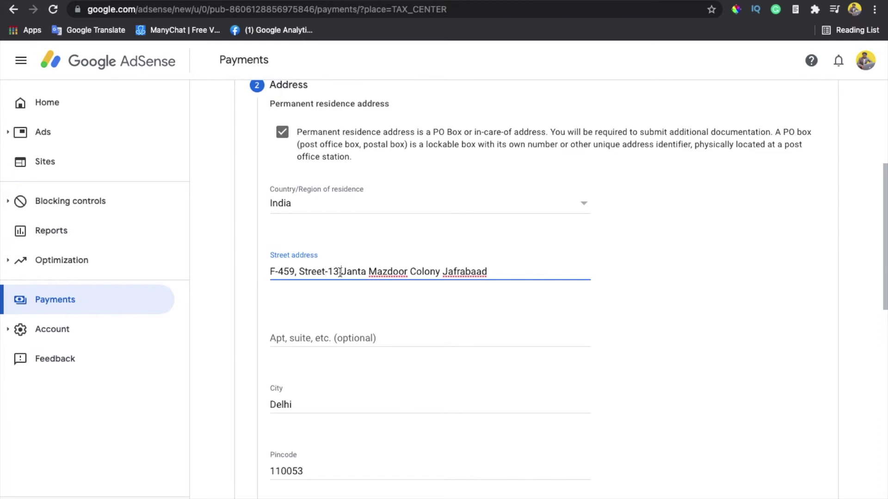
key("BackSpace")
type(",")
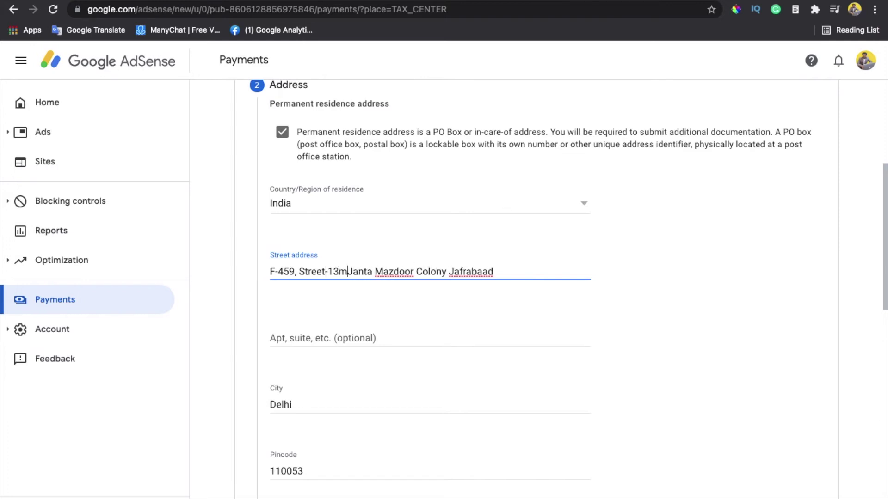
left_click(442, 272)
type(",")
scroll(481, 278, "down", 2)
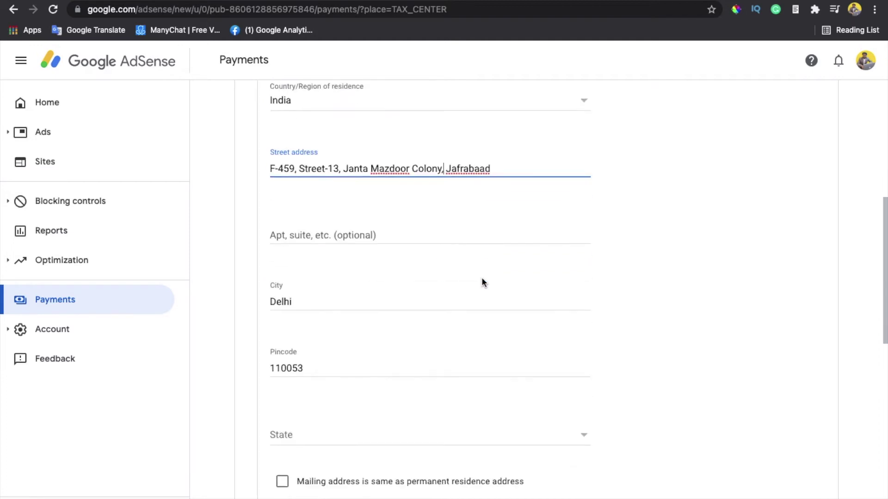
scroll(405, 317, "down", 1)
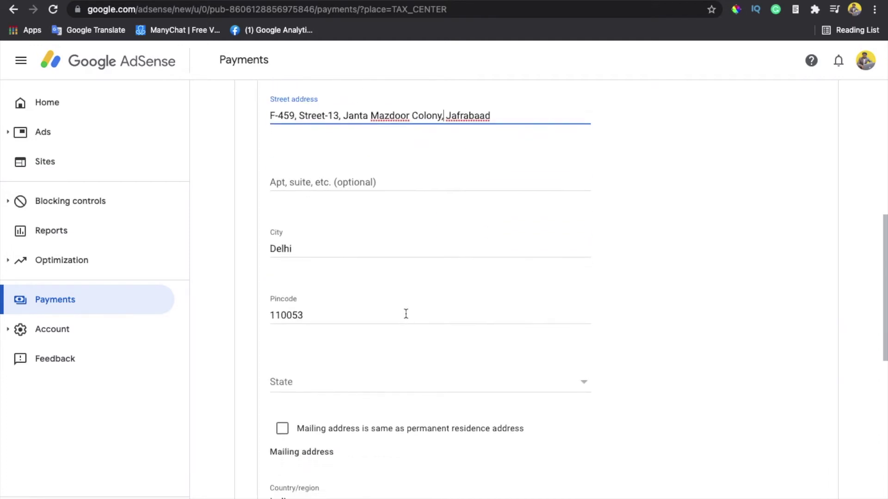
scroll(354, 266, "down", 1)
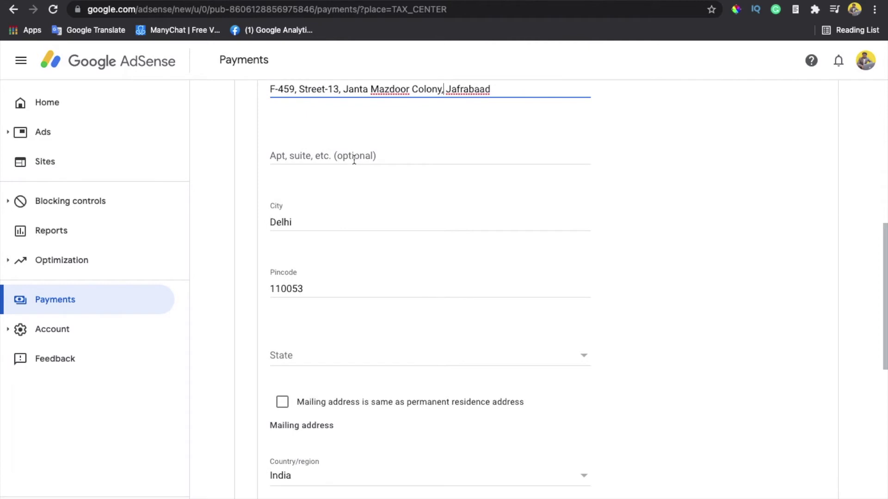
left_click(354, 160)
Choose Delhi as state, mark mailing address same as residence, and submit the address
left_click(337, 360)
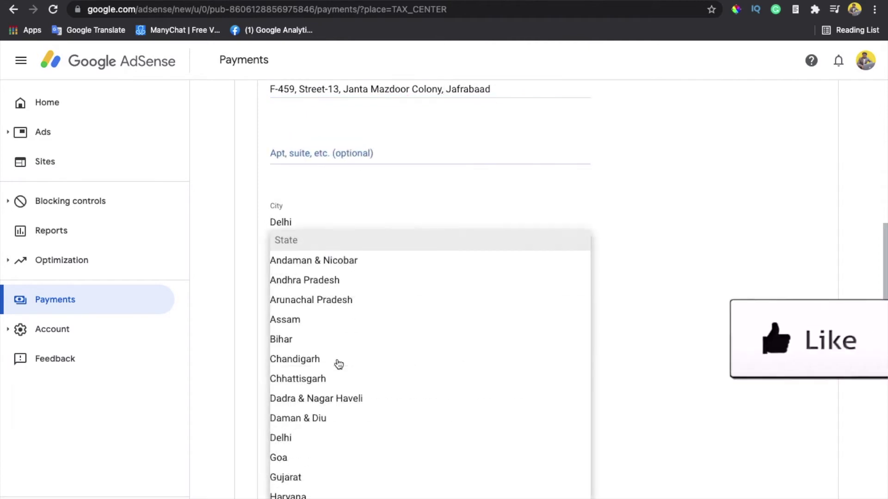
left_click(339, 437)
scroll(401, 359, "down", 2)
left_click(283, 342)
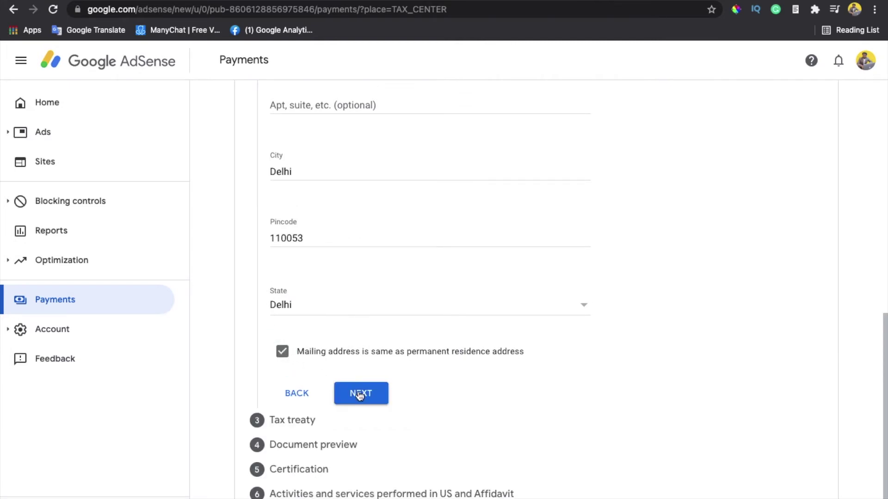
scroll(339, 443, "up", 10)
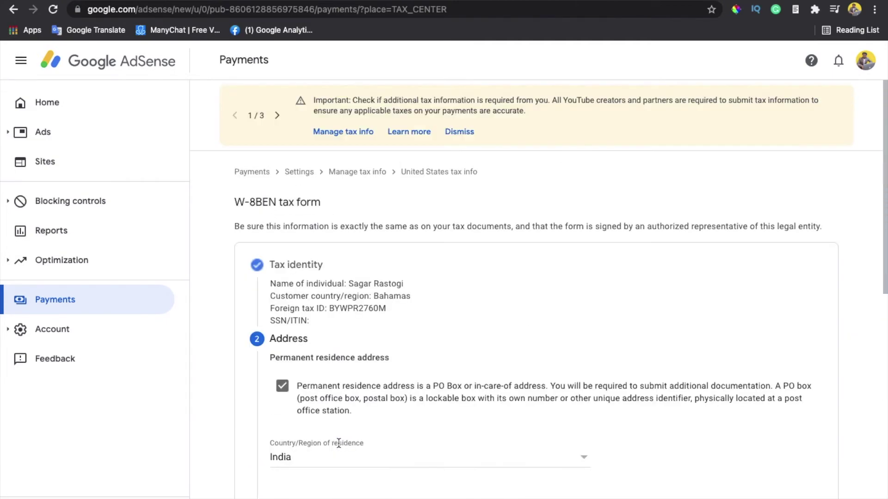
scroll(338, 443, "down", 10)
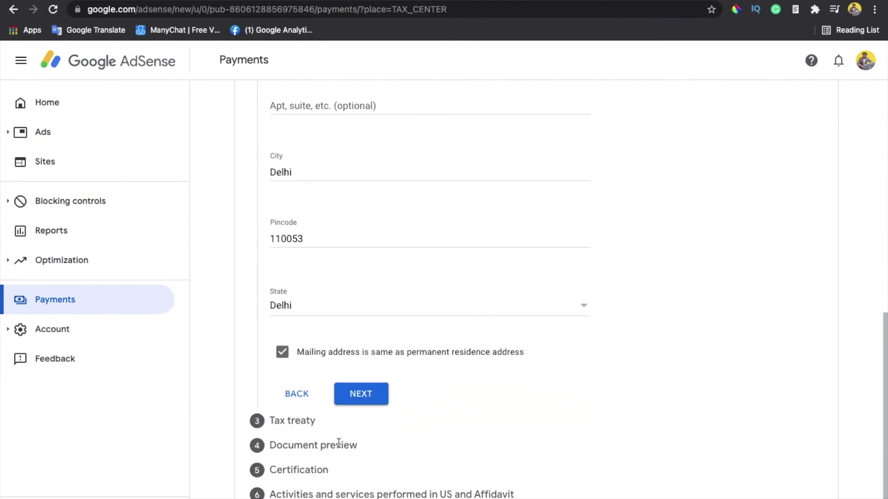
scroll(365, 400, "up", 5)
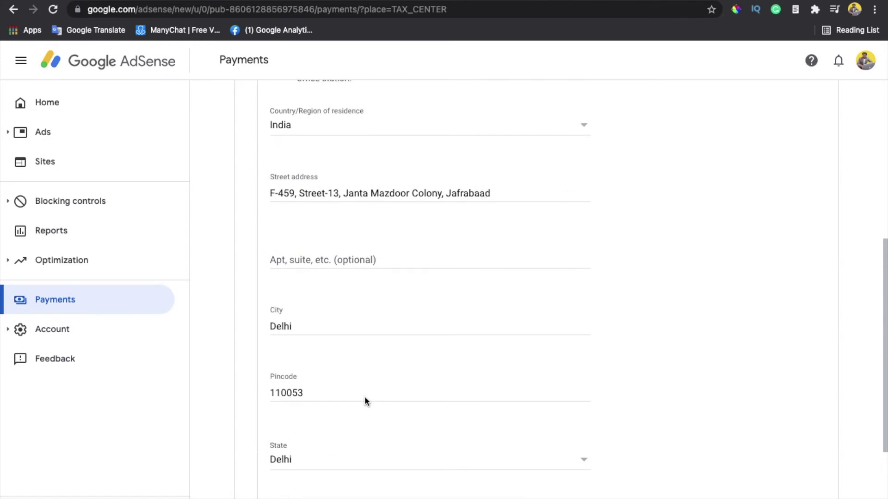
scroll(366, 400, "down", 3)
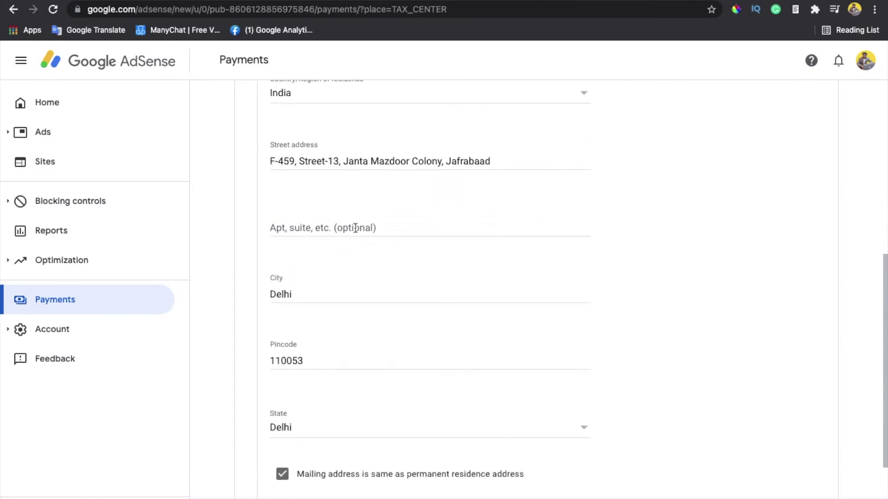
scroll(351, 302, "down", 3)
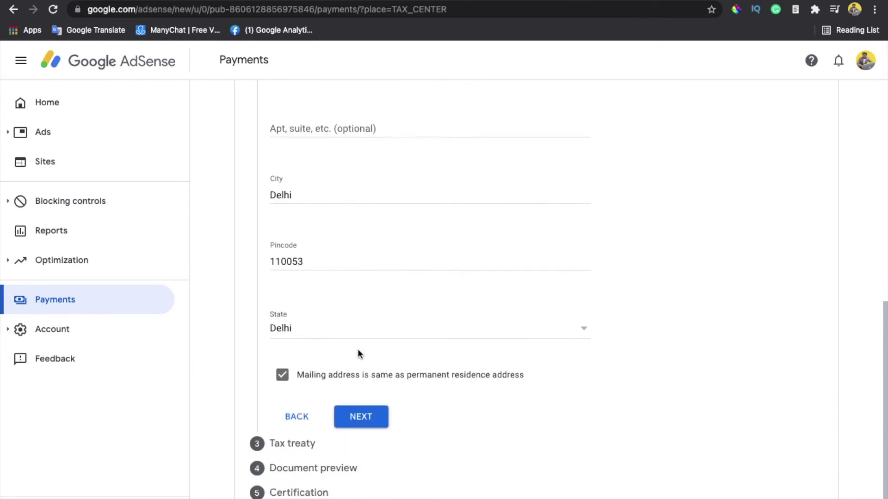
left_click(362, 422)
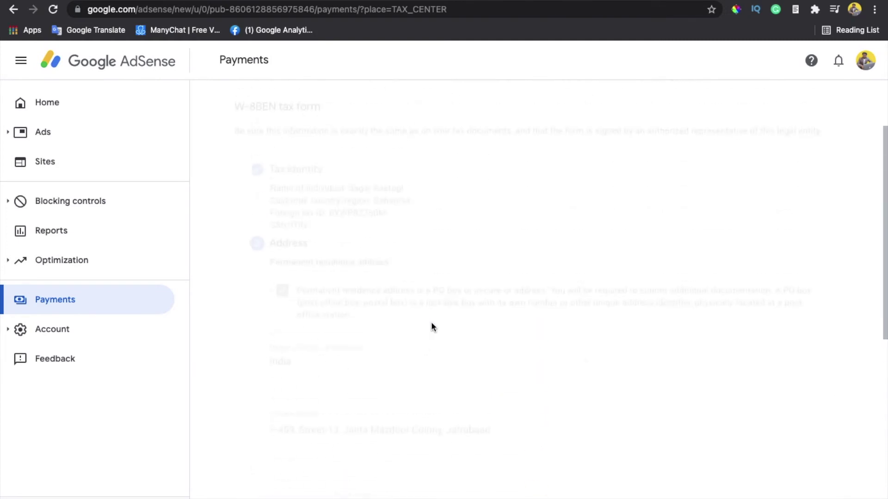
Answer Yes to a reduced treaty rate, confirm residence, and choose India as treaty country
scroll(431, 322, "down", 1)
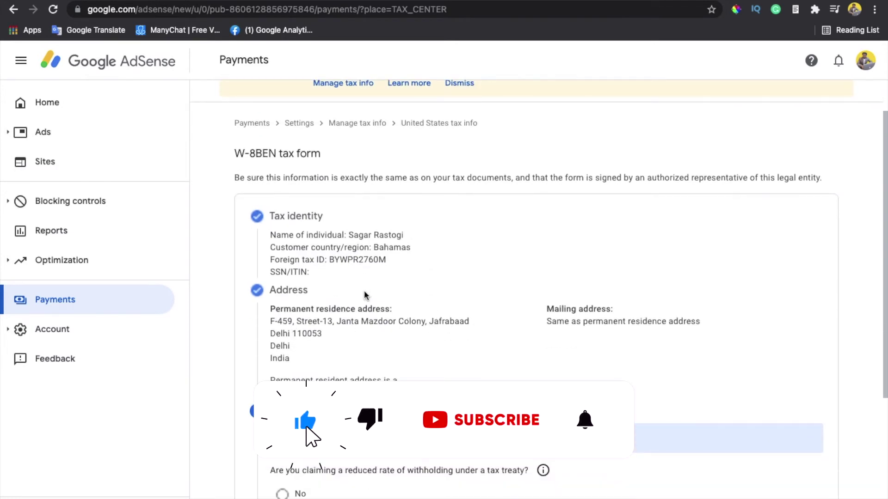
scroll(364, 293, "down", 4)
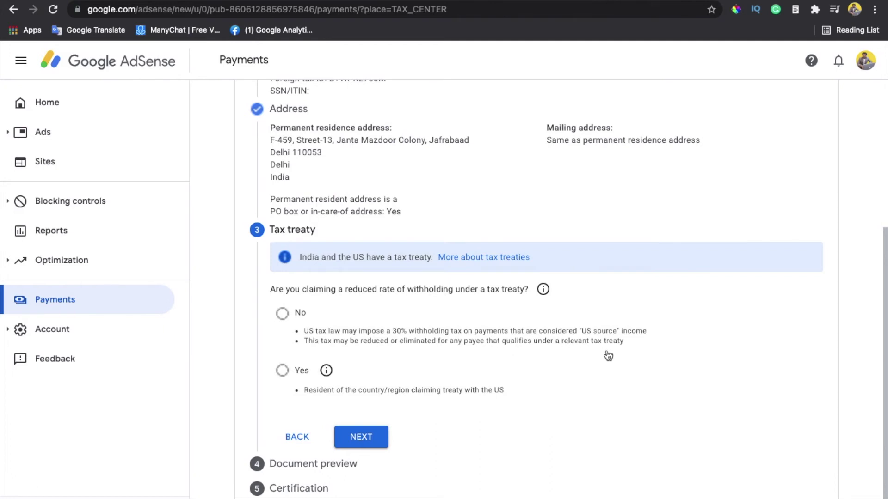
scroll(540, 307, "down", 1)
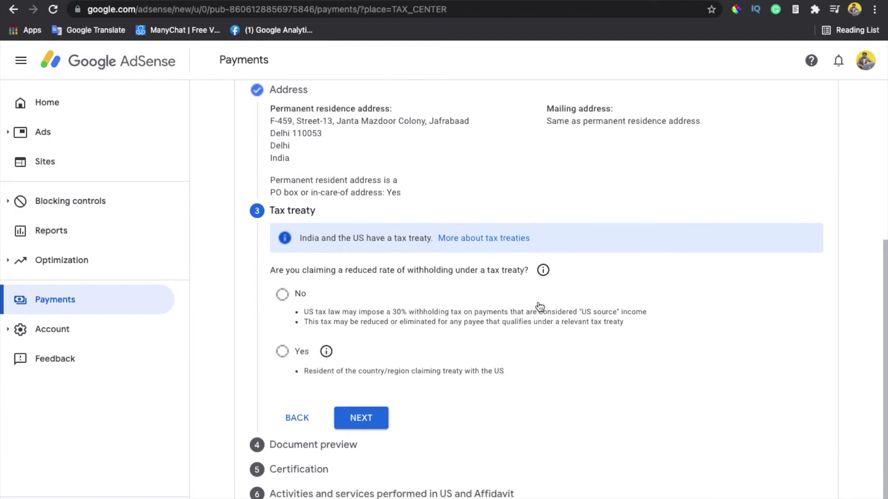
left_click(282, 351)
left_click(301, 381)
left_click(337, 443)
type("in")
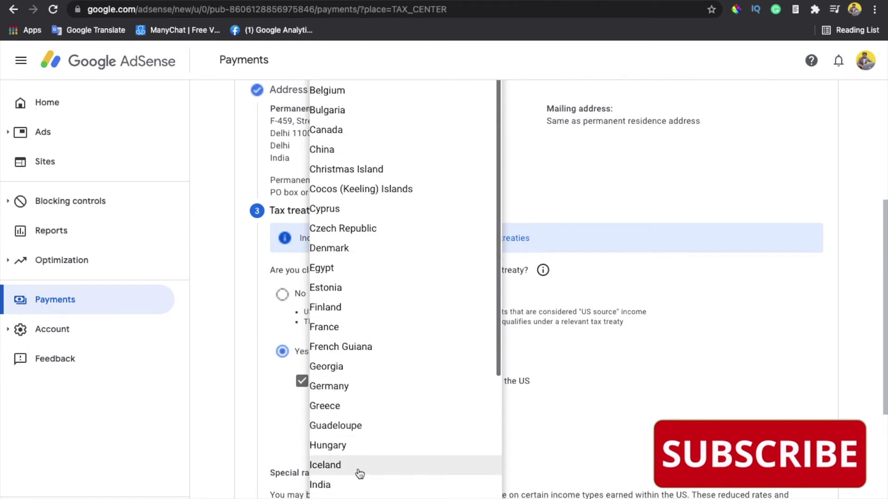
left_click(357, 482)
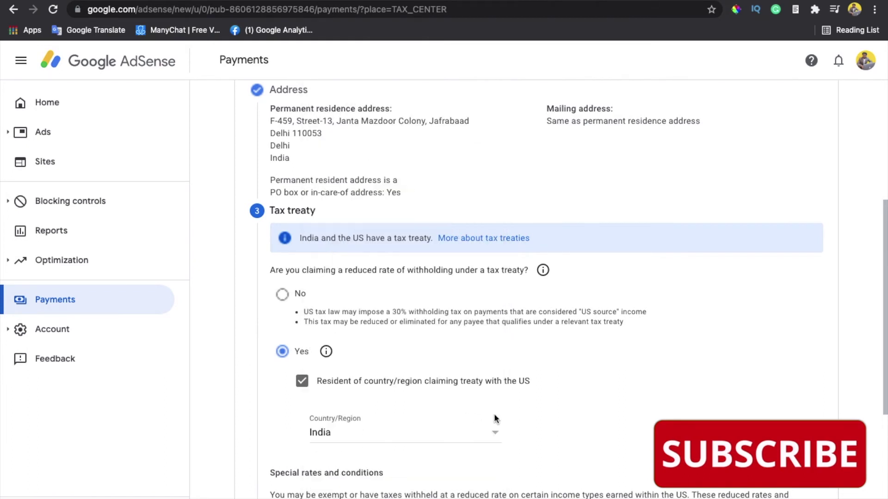
scroll(528, 411, "down", 2)
scroll(528, 411, "down", 3)
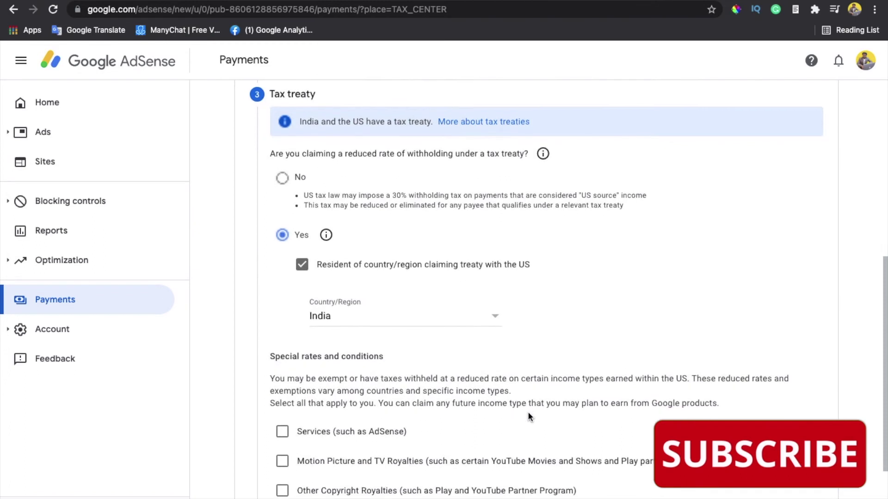
scroll(528, 411, "down", 2)
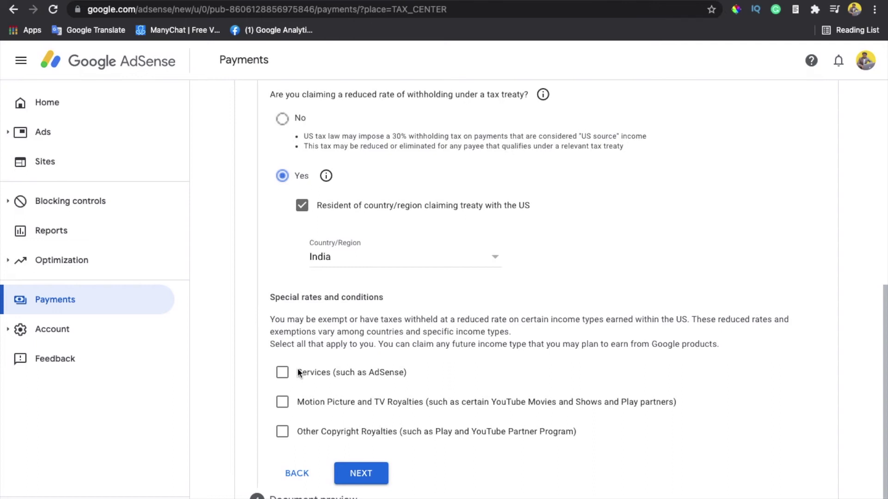
Claim Services income under Article 7 paragraph 1 at 0%, confirming the treaty reason
left_click(282, 376)
scroll(363, 366, "down", 1)
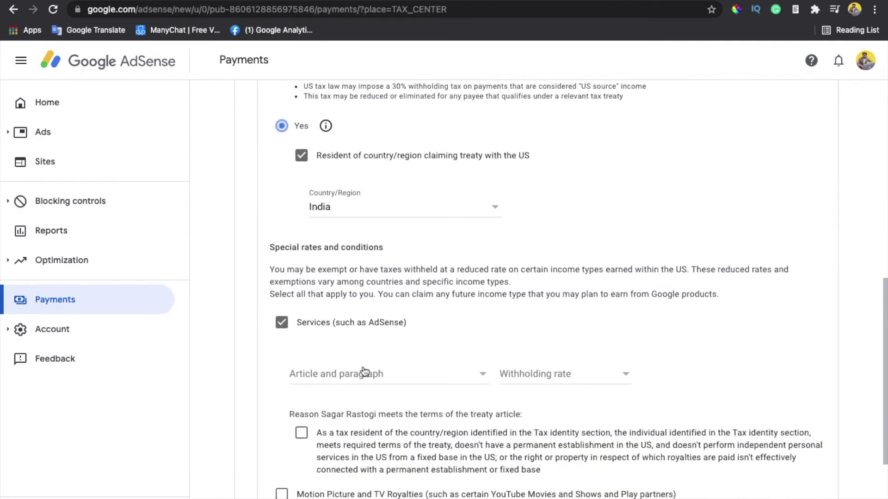
left_click(363, 372)
left_click(360, 395)
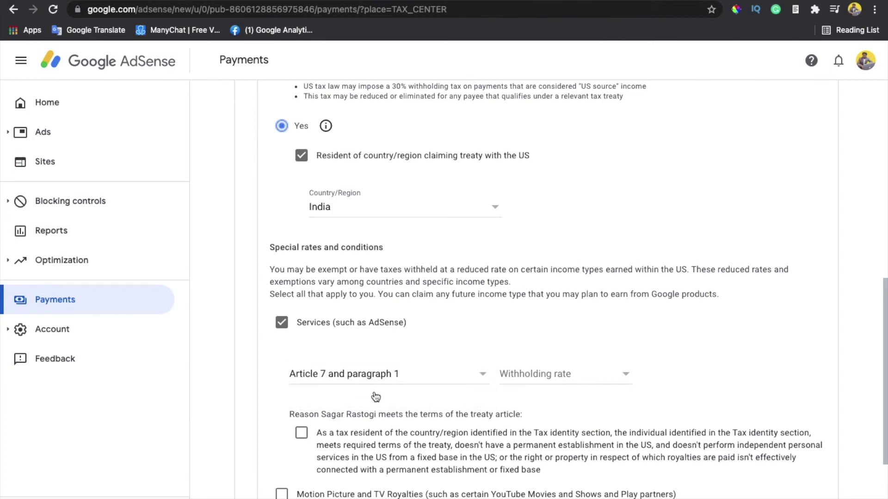
left_click(561, 373)
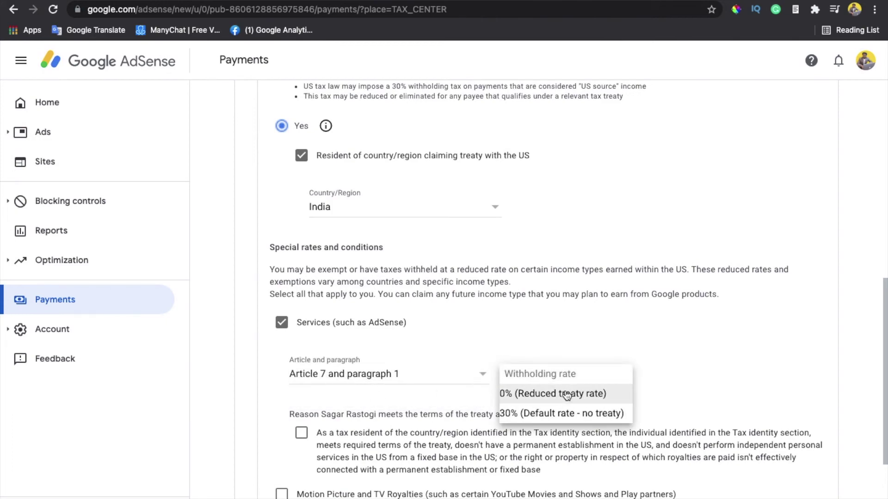
left_click(567, 394)
scroll(429, 428, "down", 1)
left_click(302, 392)
scroll(351, 401, "down", 1)
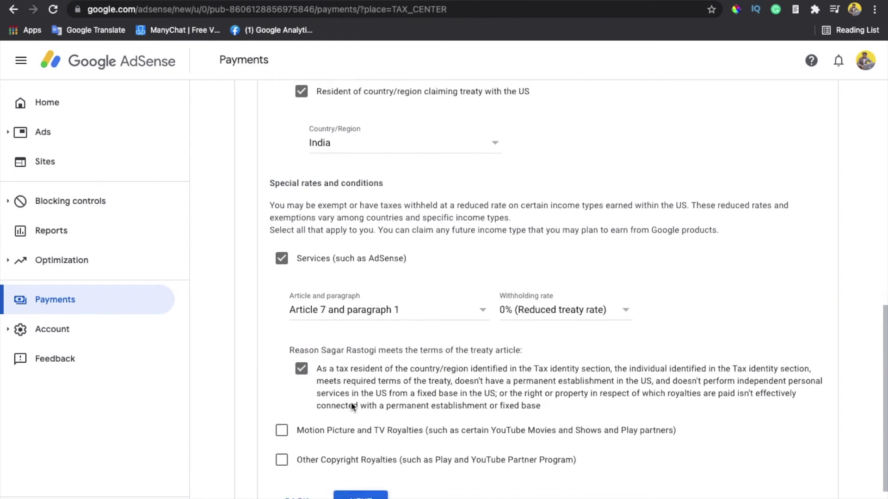
Claim Motion Picture royalties under Article 12 2A II at 15%, keeping Services at 0%
left_click(282, 425)
scroll(367, 423, "down", 1)
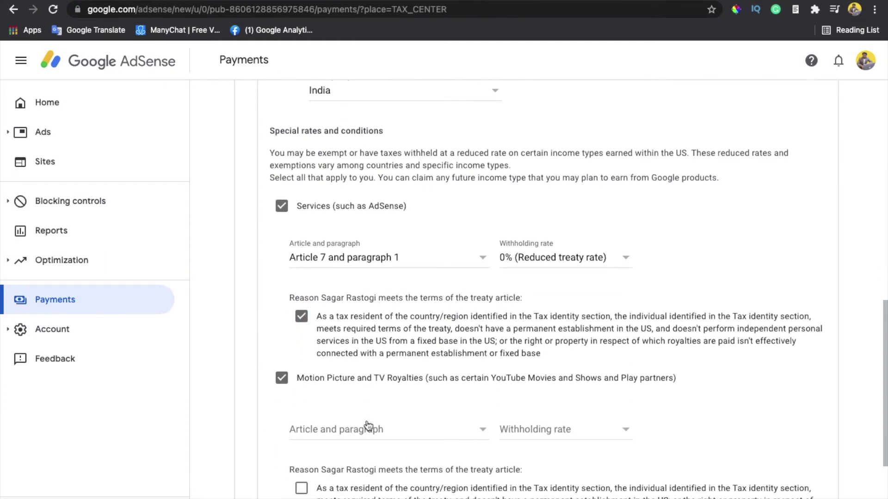
left_click(367, 431)
left_click(368, 451)
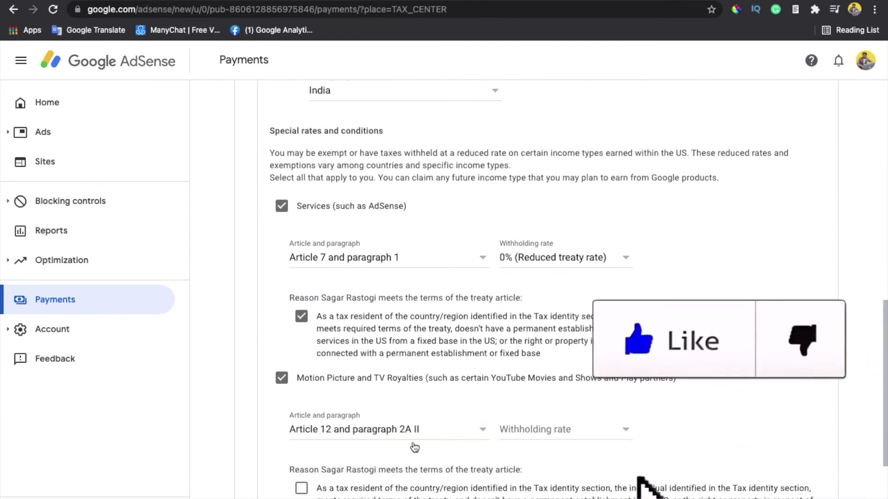
left_click(526, 429)
left_click(519, 448)
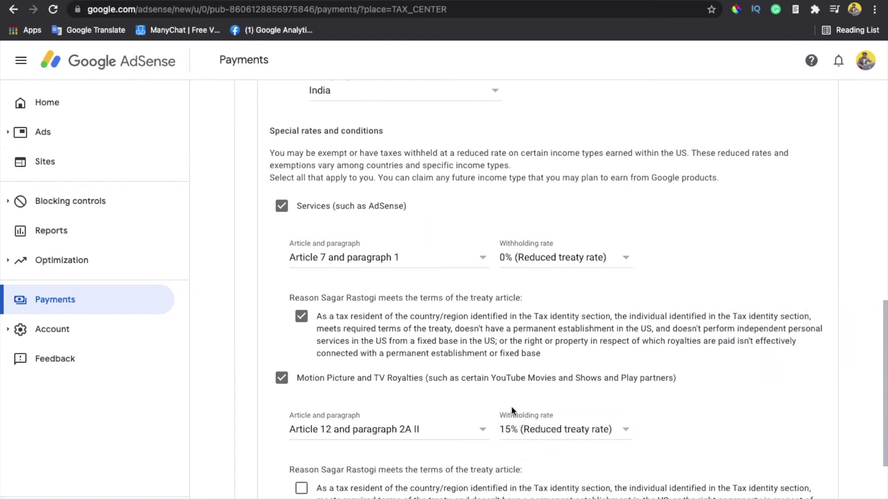
left_click(547, 268)
left_click(548, 258)
left_click(548, 261)
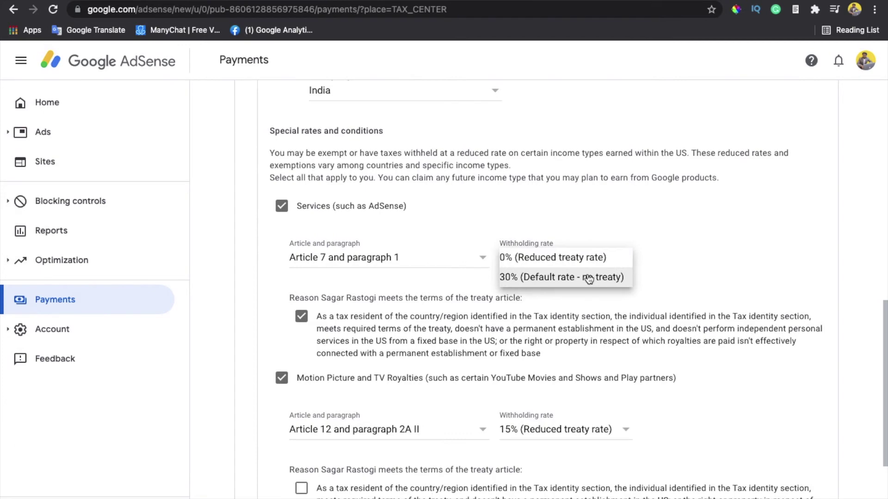
left_click(643, 240)
Claim Other Copyright Royalties under Article 12 2A II at 15%, confirming the treaty reason
scroll(546, 298, "down", 3)
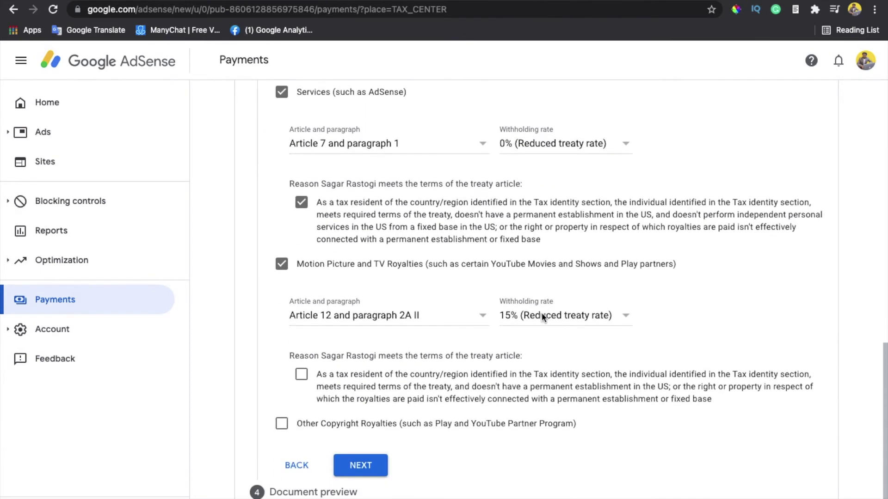
left_click(281, 423)
scroll(353, 440, "down", 1)
left_click(356, 443)
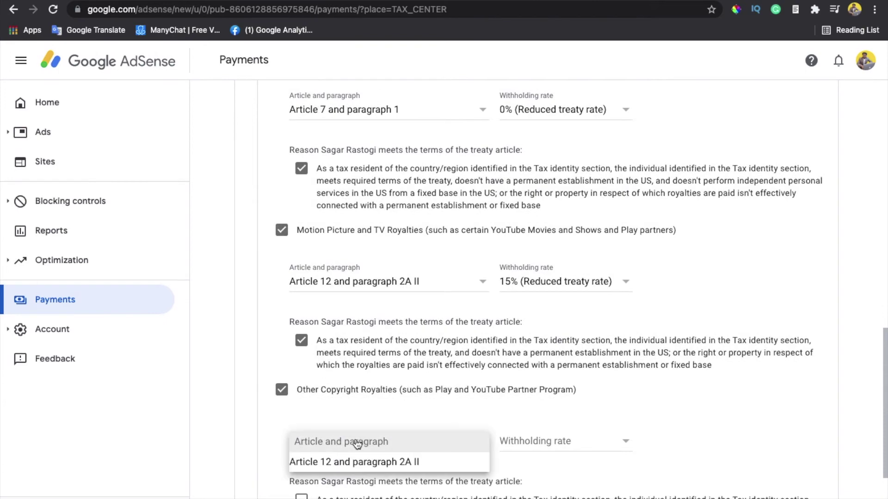
left_click(362, 461)
left_click(535, 442)
left_click(536, 462)
scroll(567, 407, "down", 2)
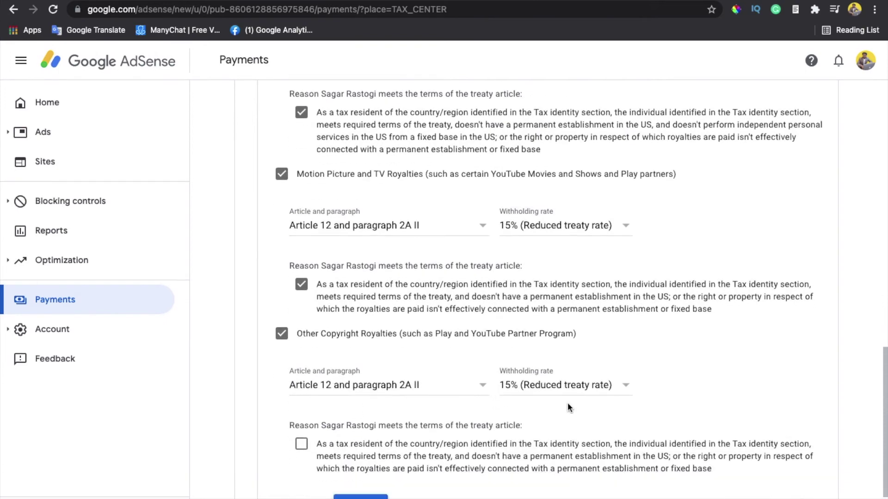
left_click(301, 406)
scroll(353, 339, "up", 4)
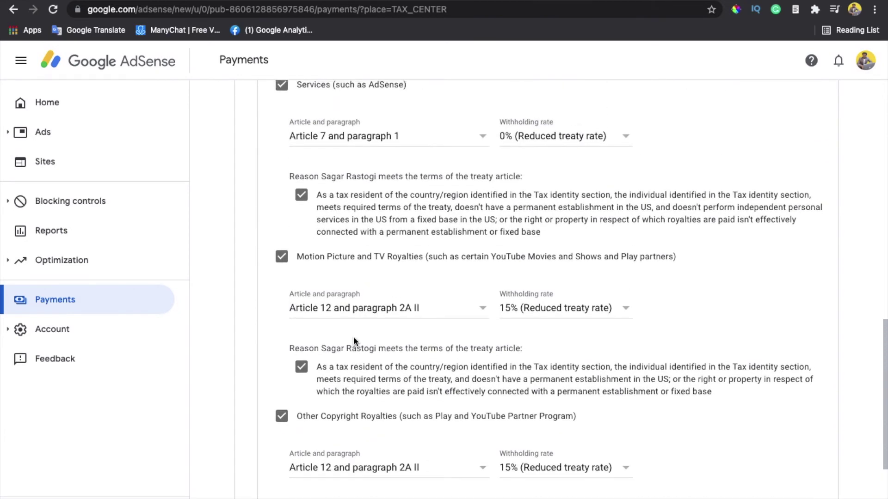
scroll(353, 337, "down", 3)
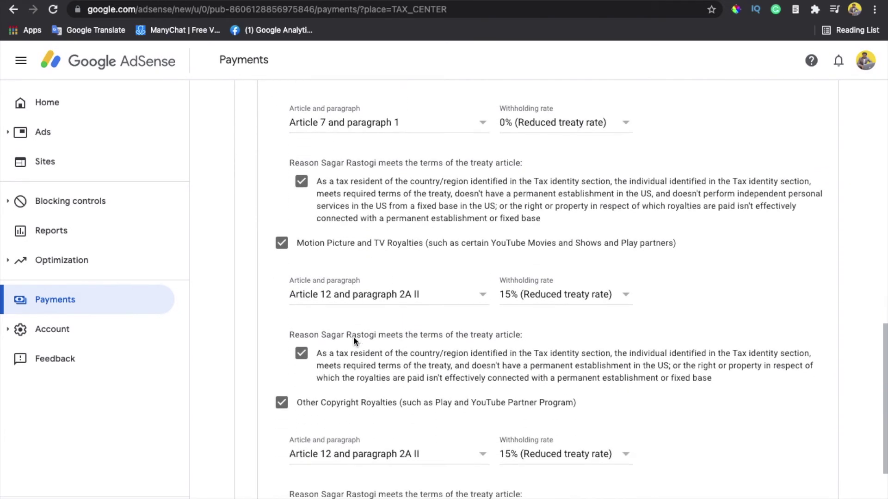
scroll(353, 337, "up", 3)
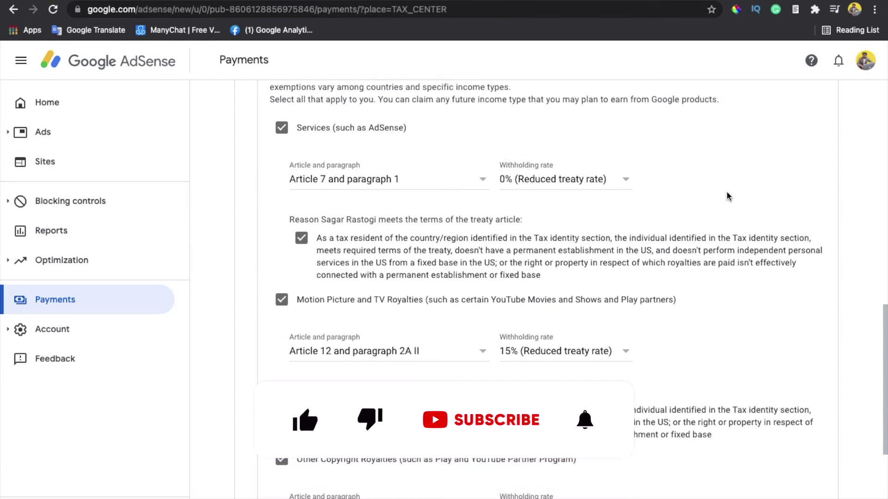
scroll(416, 273, "up", 4)
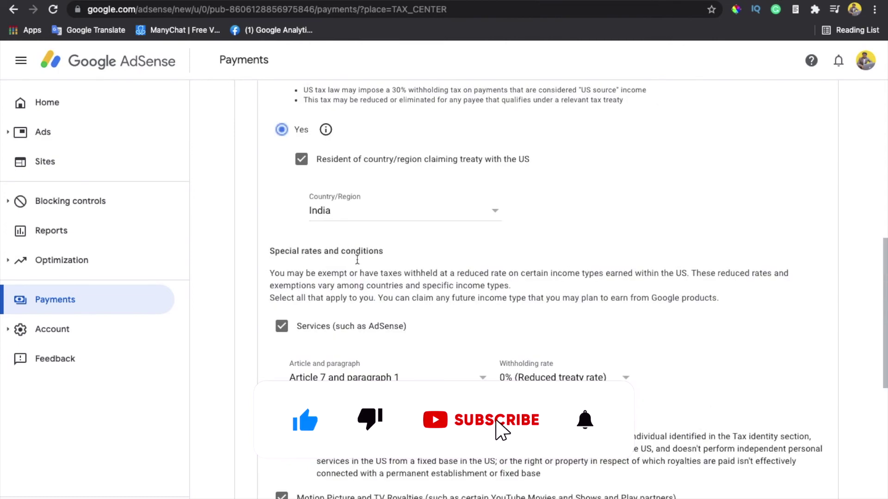
scroll(415, 273, "down", 1)
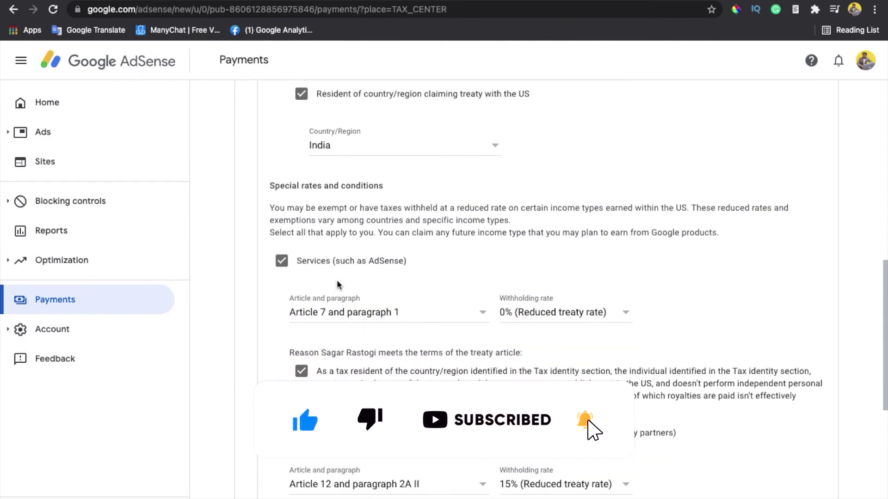
scroll(429, 284, "down", 3)
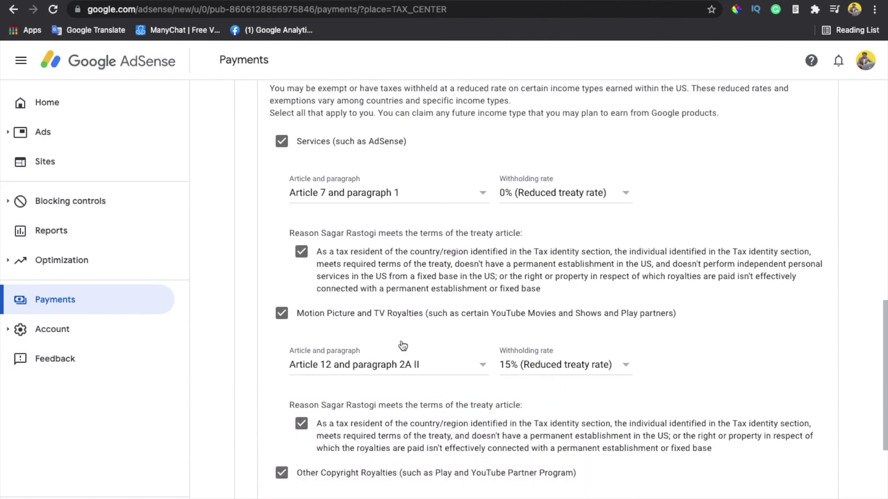
scroll(559, 368, "down", 2)
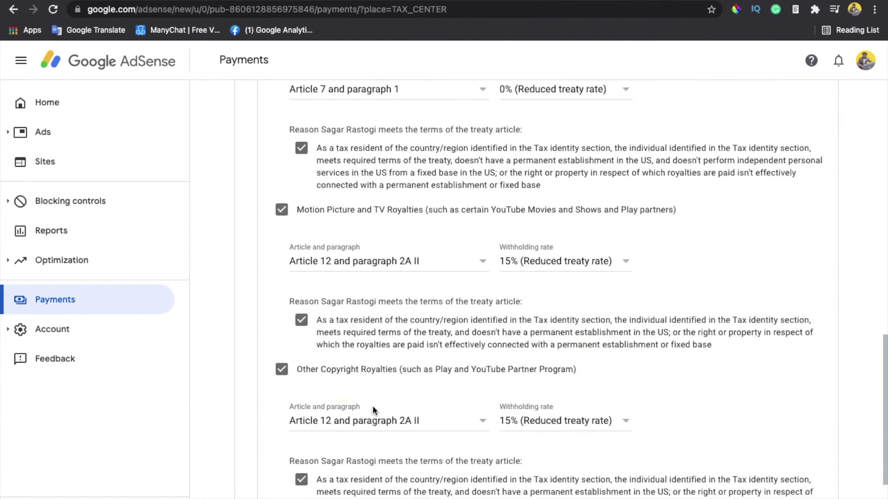
scroll(496, 405, "down", 1)
scroll(554, 391, "down", 2)
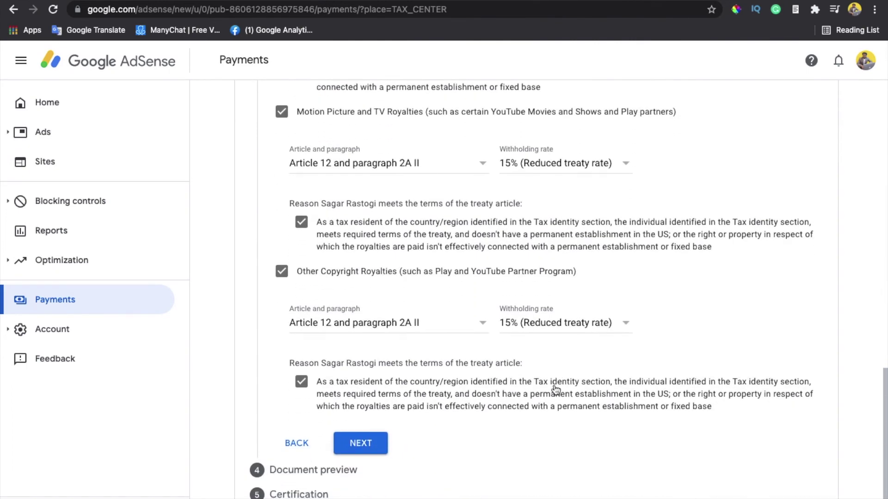
scroll(364, 342, "up", 7)
scroll(364, 343, "down", 3)
scroll(364, 342, "down", 3)
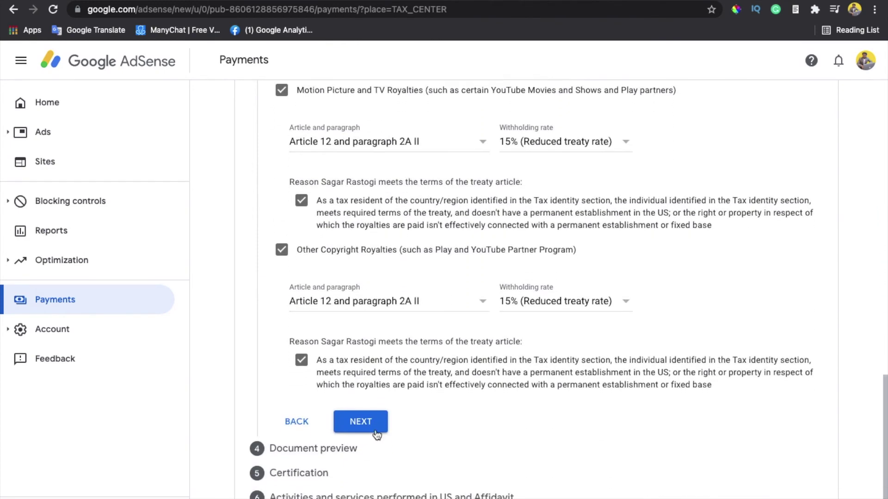
At Document preview, confirm the four W-8BEN PDFs were reviewed and preview the form
left_click(379, 428)
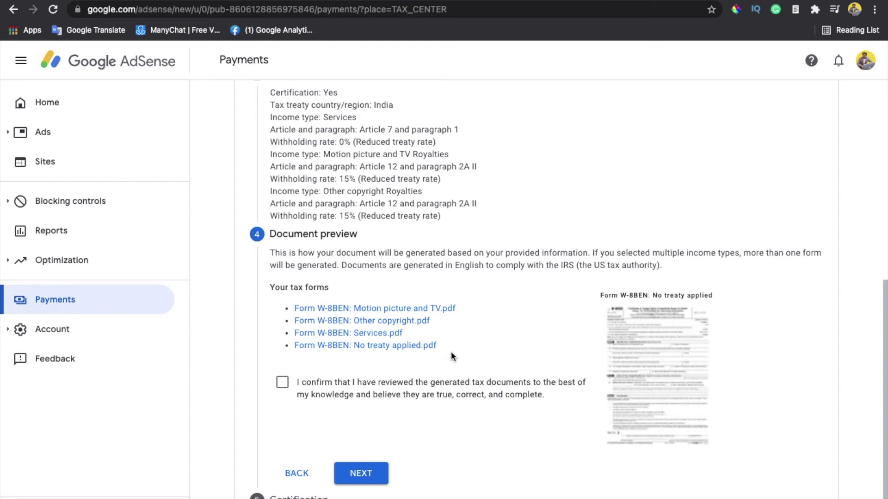
left_click(284, 383)
left_click(643, 330)
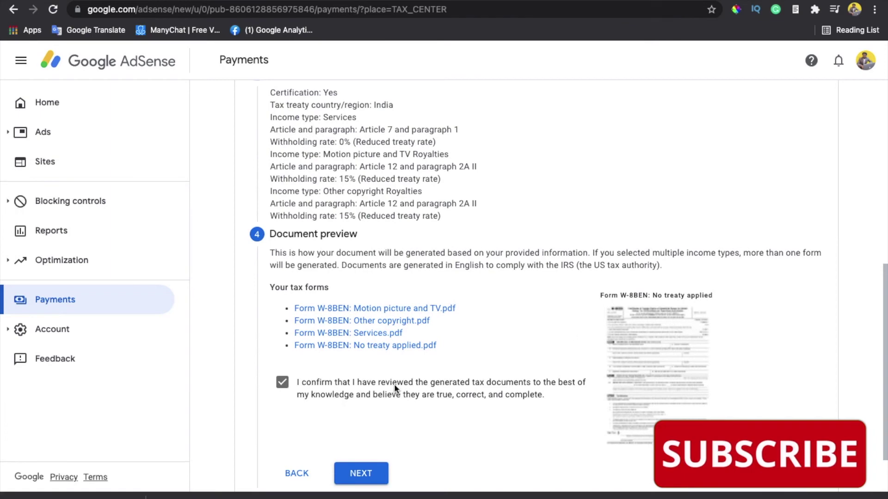
scroll(613, 410, "down", 2)
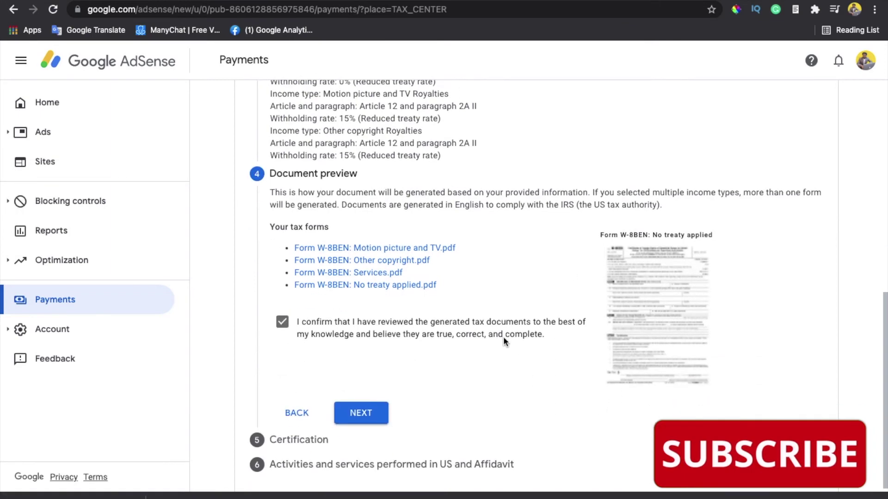
scroll(464, 359, "up", 3)
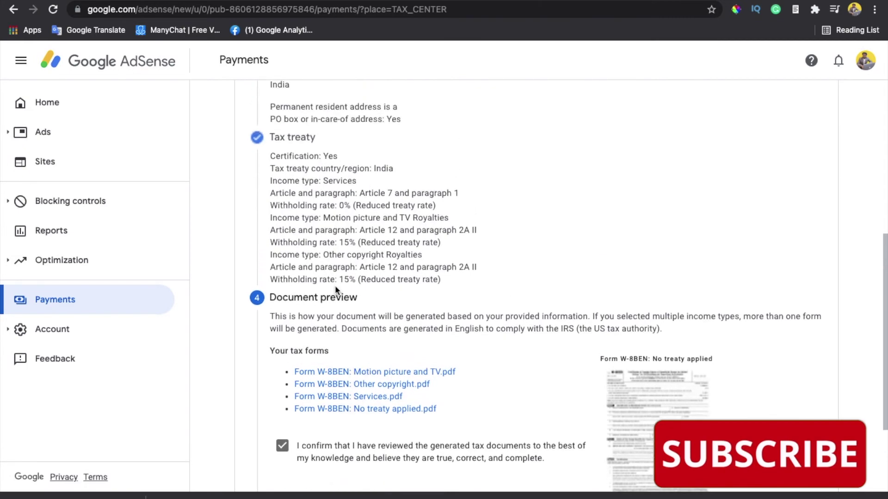
scroll(334, 281, "up", 4)
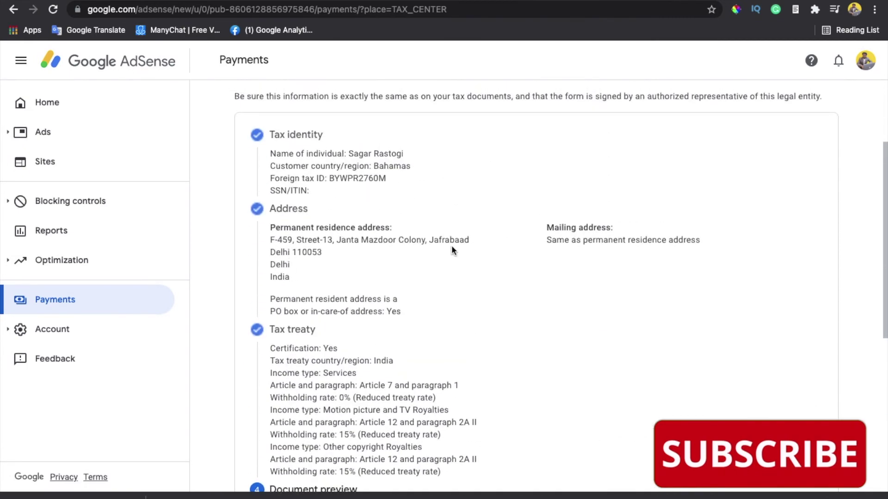
scroll(451, 236, "up", 1)
scroll(400, 211, "up", 1)
scroll(405, 332, "down", 5)
scroll(404, 332, "down", 3)
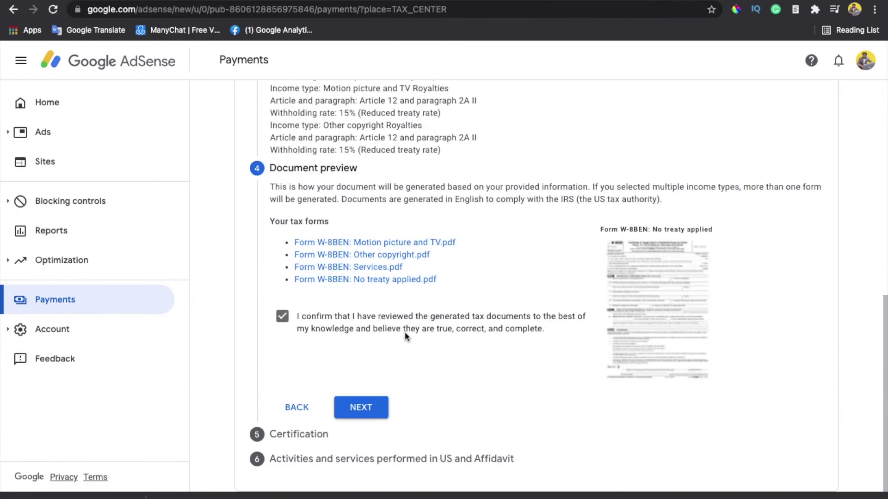
Sign the W-8BEN certification with your full legal name, confirming you are the person listed
left_click(365, 406)
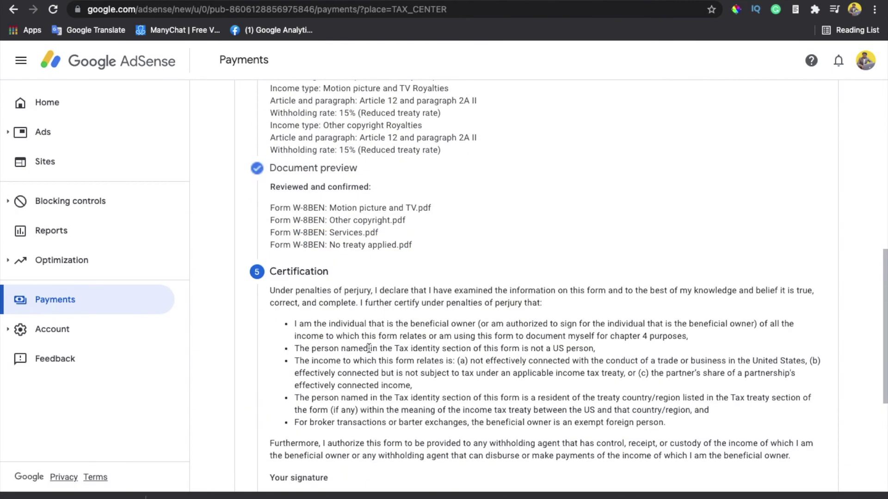
scroll(368, 351, "down", 5)
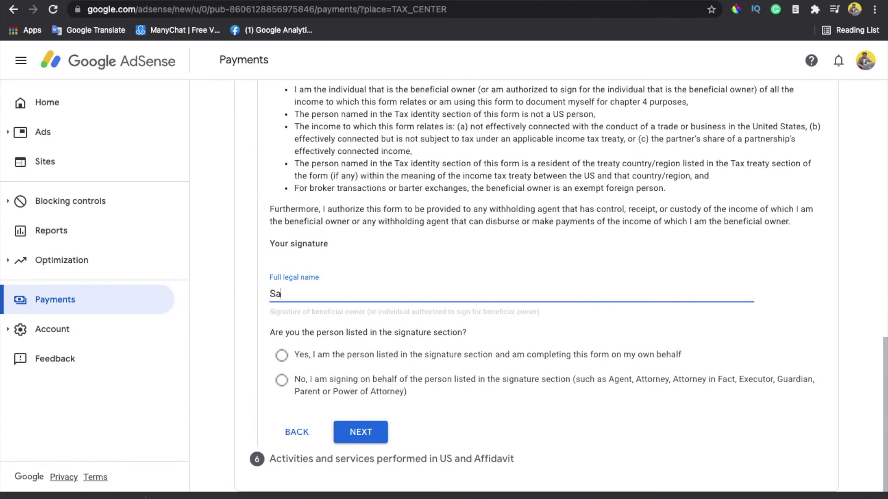
left_click(281, 357)
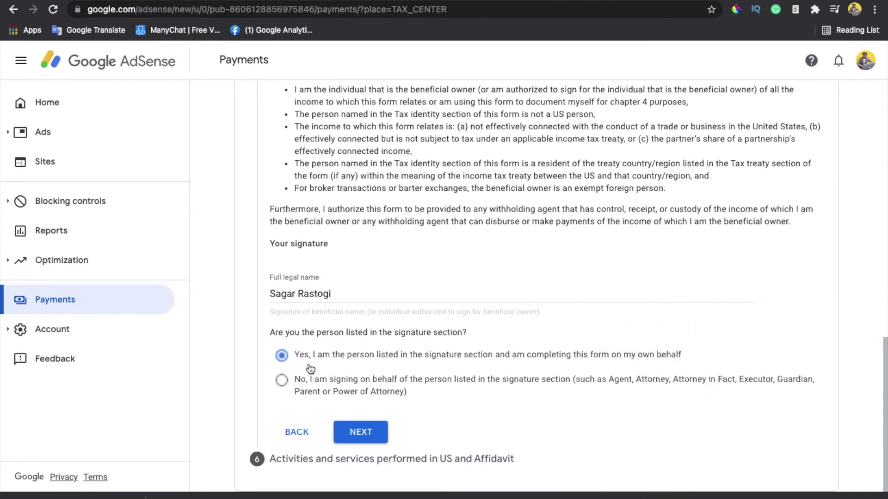
left_click(359, 433)
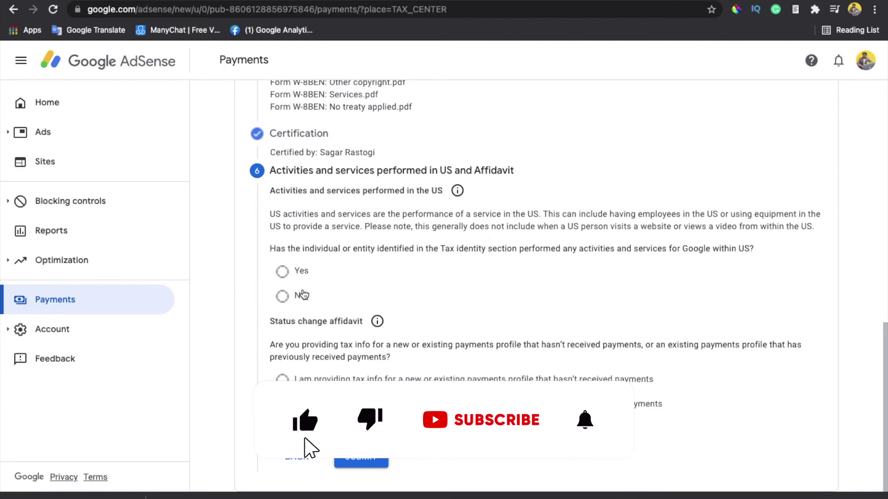
Declare no US activities, certify services are performed outside the US, choose the no-payments-yet affidavit, and submit
left_click(296, 296)
left_click(293, 327)
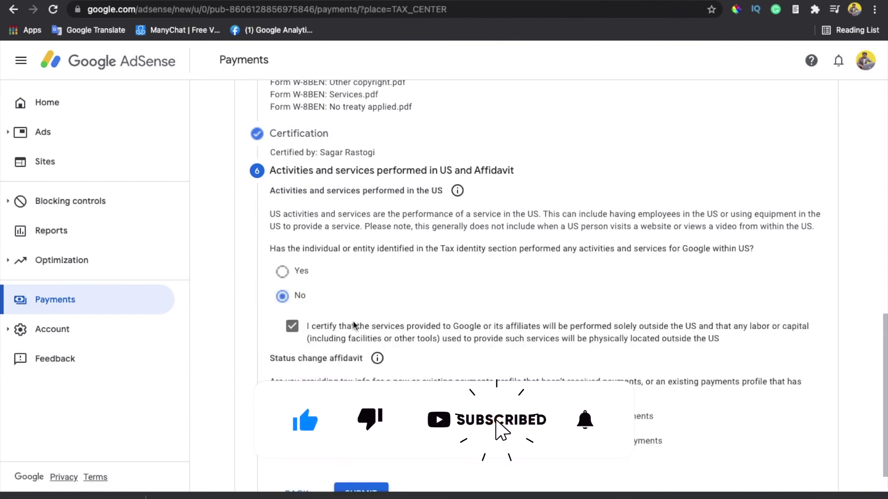
scroll(365, 322, "down", 1)
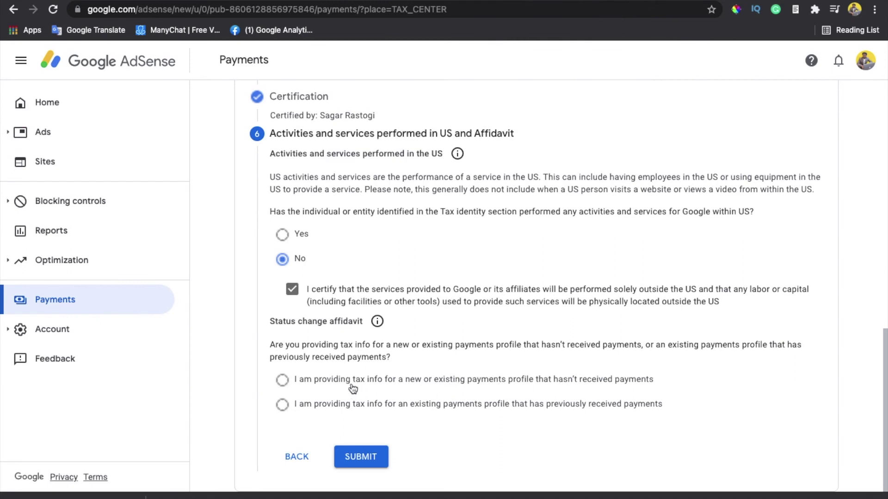
left_click(290, 384)
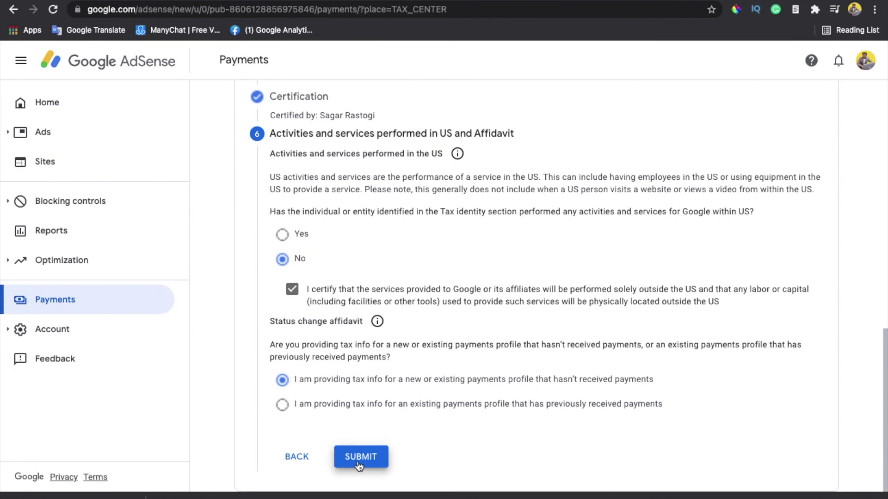
left_click(358, 465)
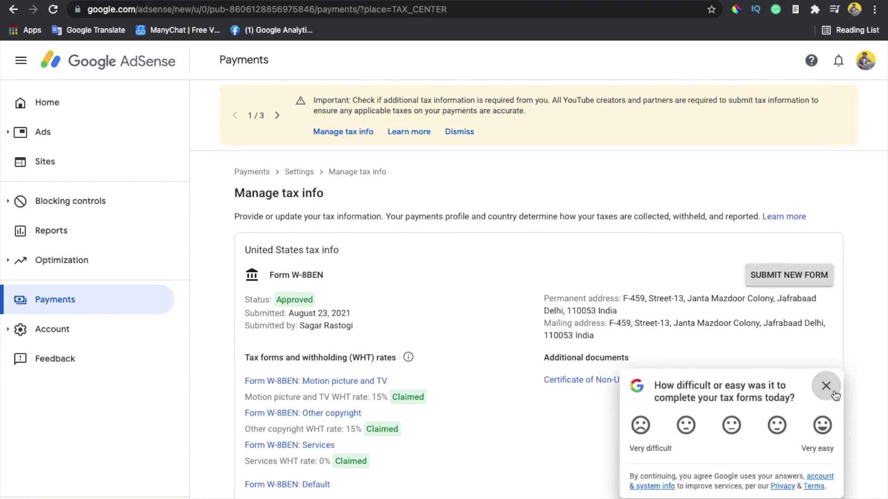
Close the 'How difficult or easy was it' survey on the Manage tax info page
left_click(825, 388)
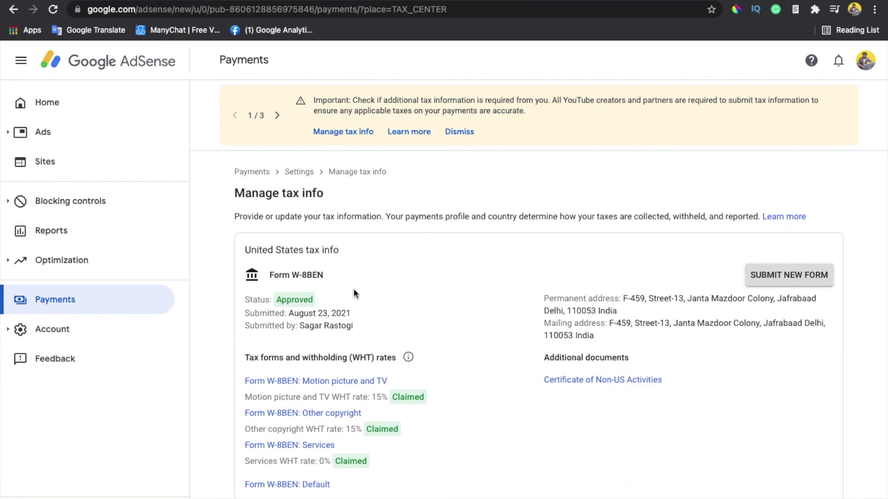